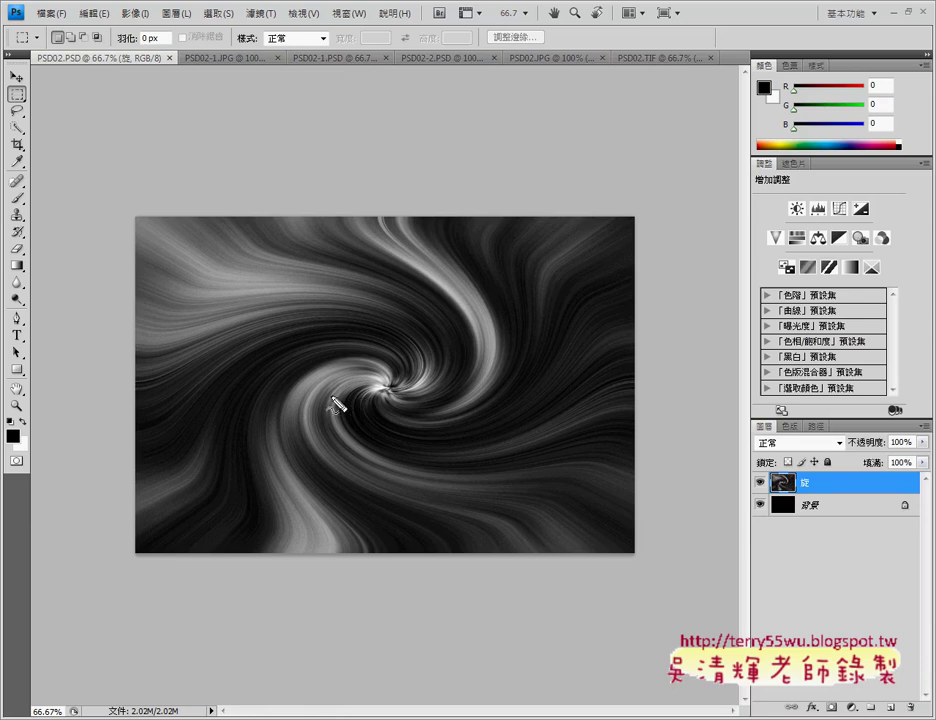
drag(331, 397, 230, 396)
drag(381, 397, 381, 480)
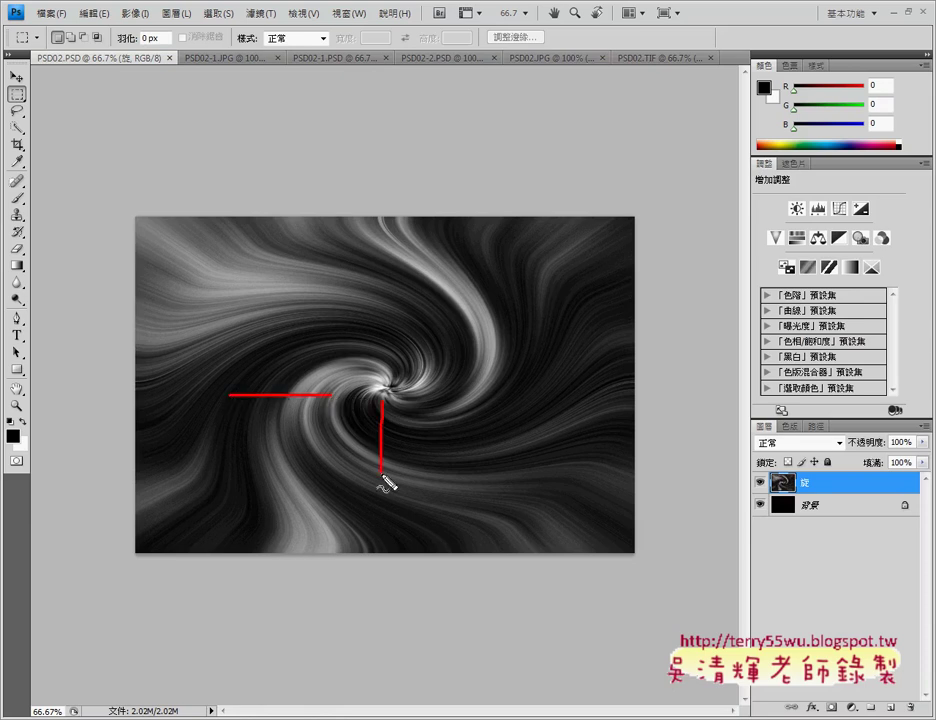
drag(416, 403, 500, 403)
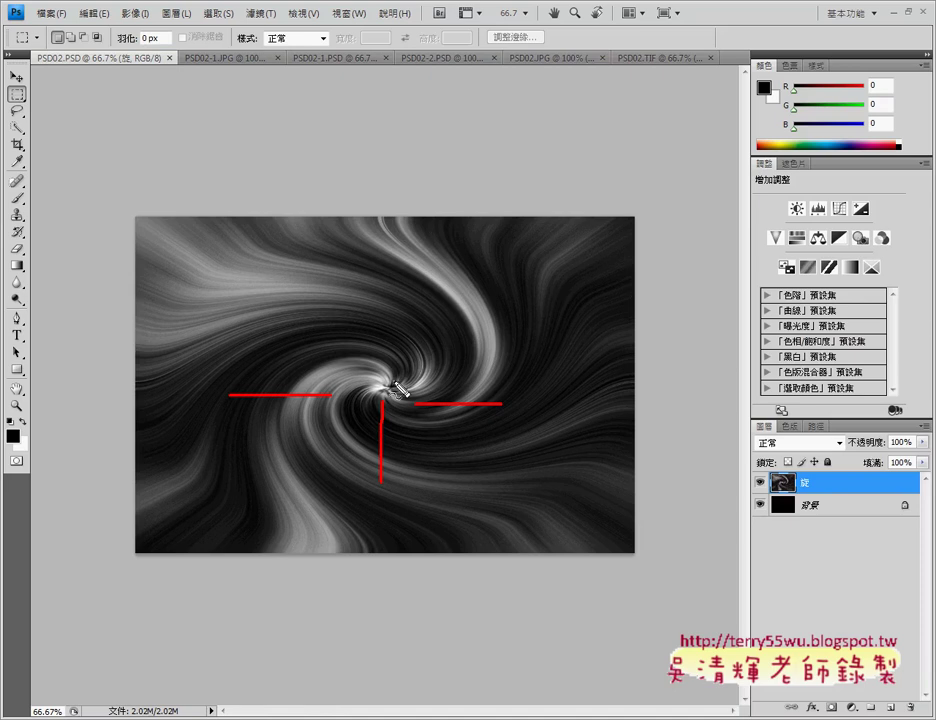
drag(386, 388, 386, 300)
mouse_move(513, 378)
mouse_down()
mouse_move(532, 390)
mouse_move(516, 379)
mouse_up()
mouse_move(388, 236)
mouse_down()
mouse_move(360, 238)
mouse_move(358, 268)
mouse_up()
drag(412, 250, 410, 252)
mouse_move(516, 375)
mouse_down()
mouse_move(501, 337)
mouse_move(398, 312)
mouse_up()
mouse_move(418, 296)
mouse_down()
mouse_move(399, 326)
mouse_move(432, 328)
mouse_up()
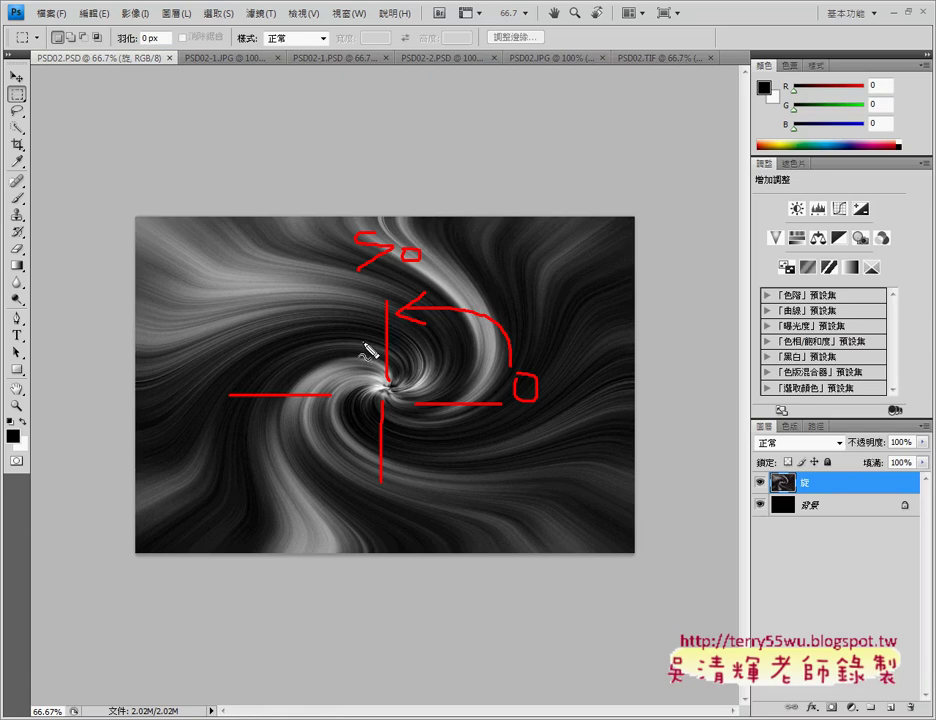
drag(245, 394, 208, 391)
mouse_move(155, 362)
mouse_down()
mouse_move(167, 414)
mouse_move(178, 409)
mouse_move(170, 395)
mouse_up()
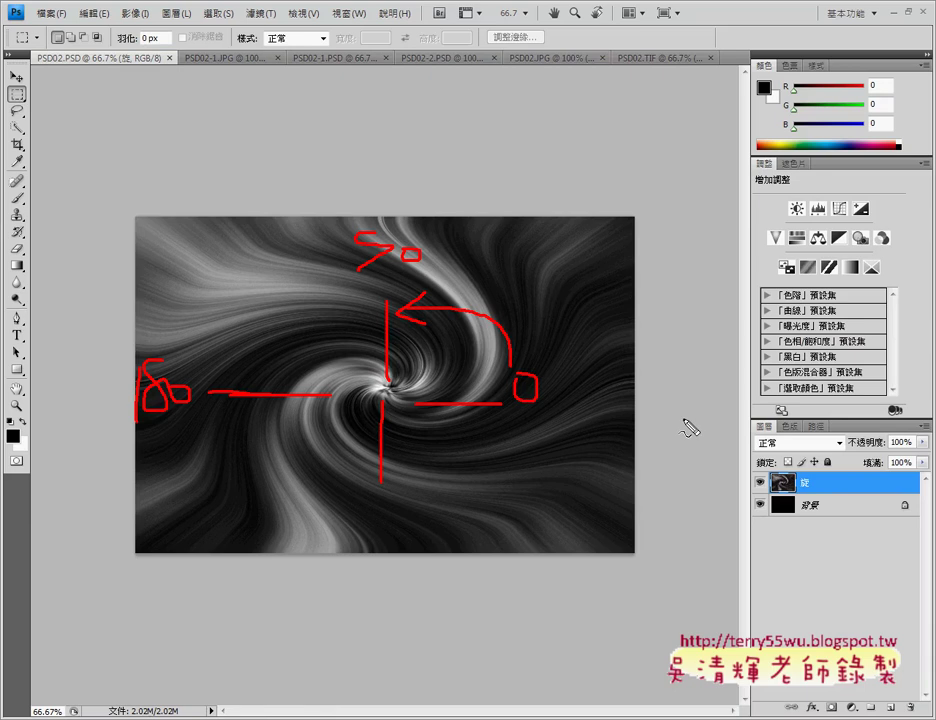
key(Escape)
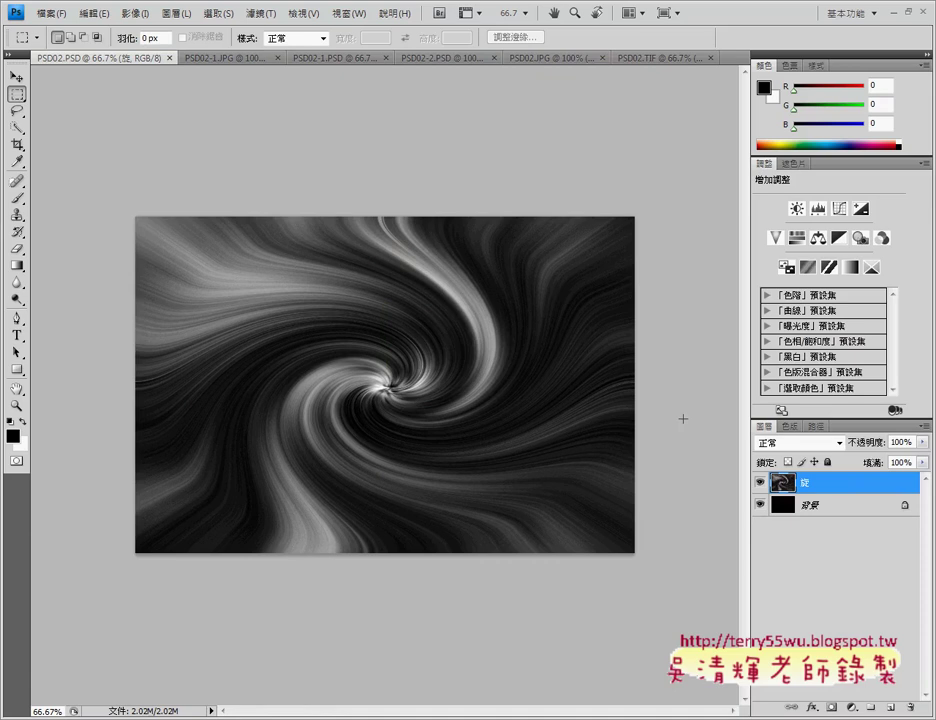
Step: Set the opacity of the 旋 layer to 50%
right_click(825, 484)
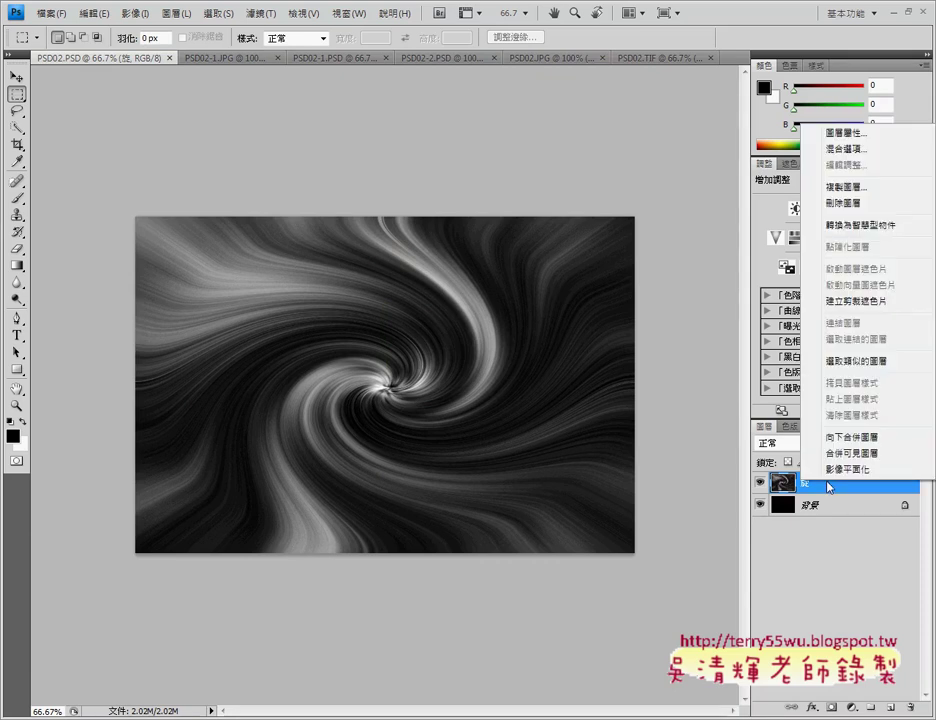
click(825, 622)
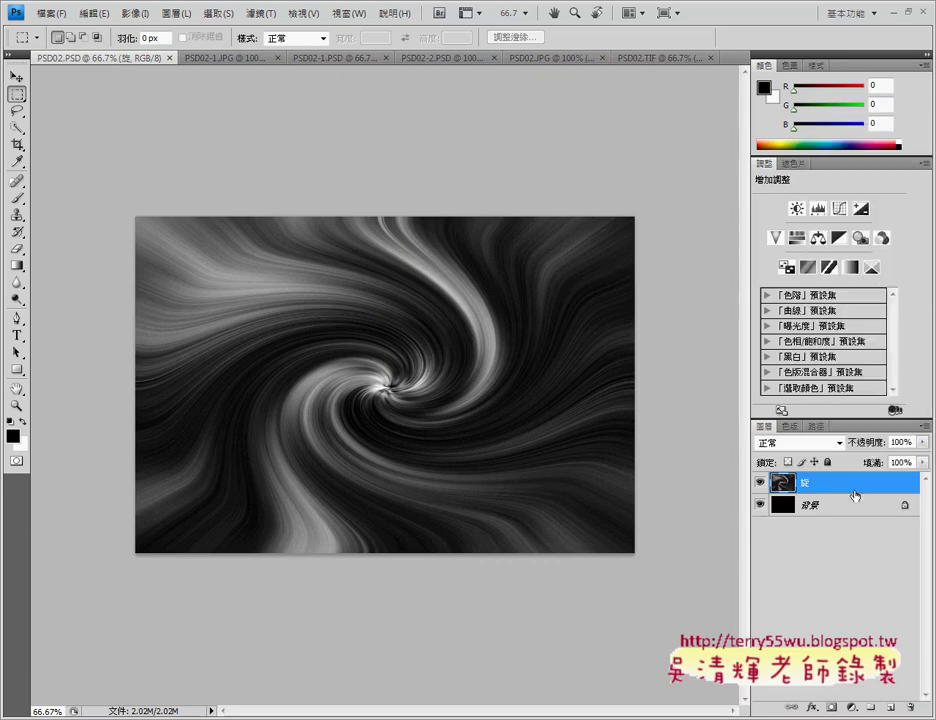
click(923, 442)
text(50)
key(Return)
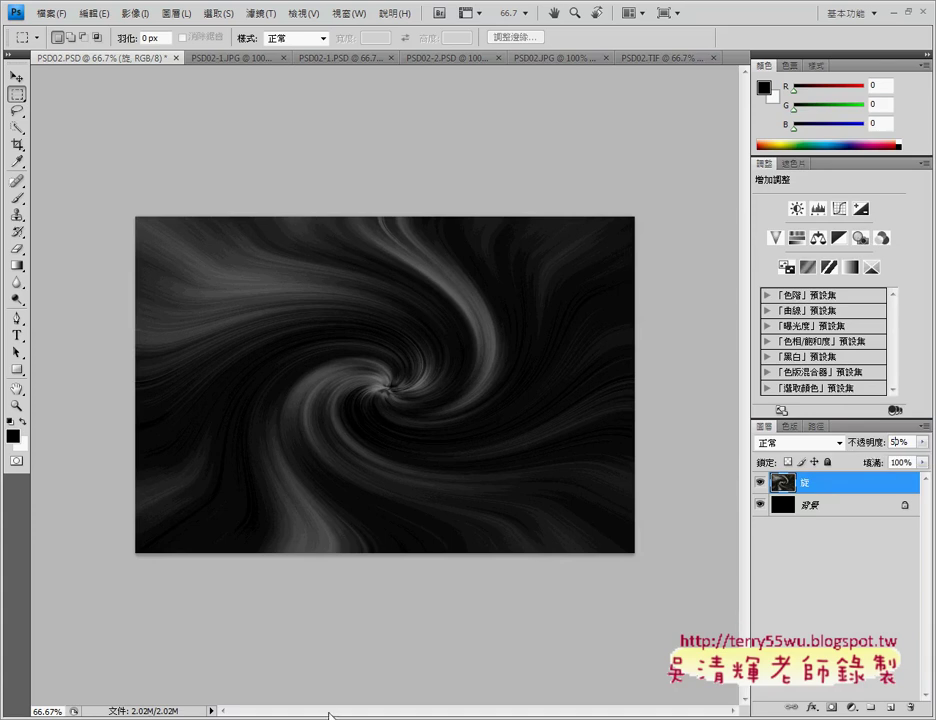
Step: Duplicate the 旋 layer within PSD02.PSD and name the copy 01
key(alt+Tab)
right_click(816, 488)
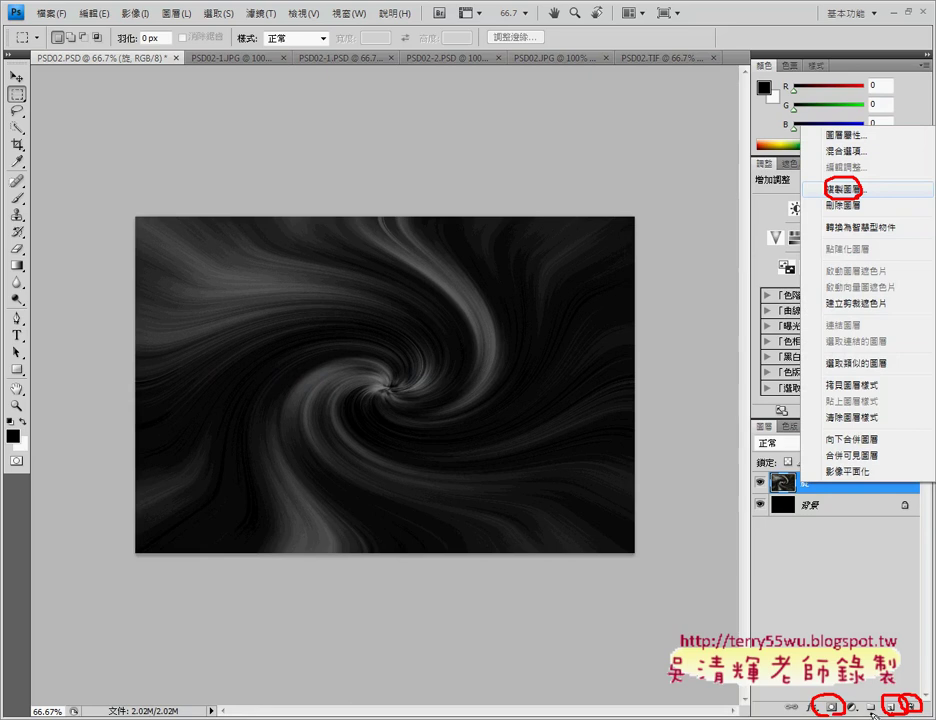
key(Escape)
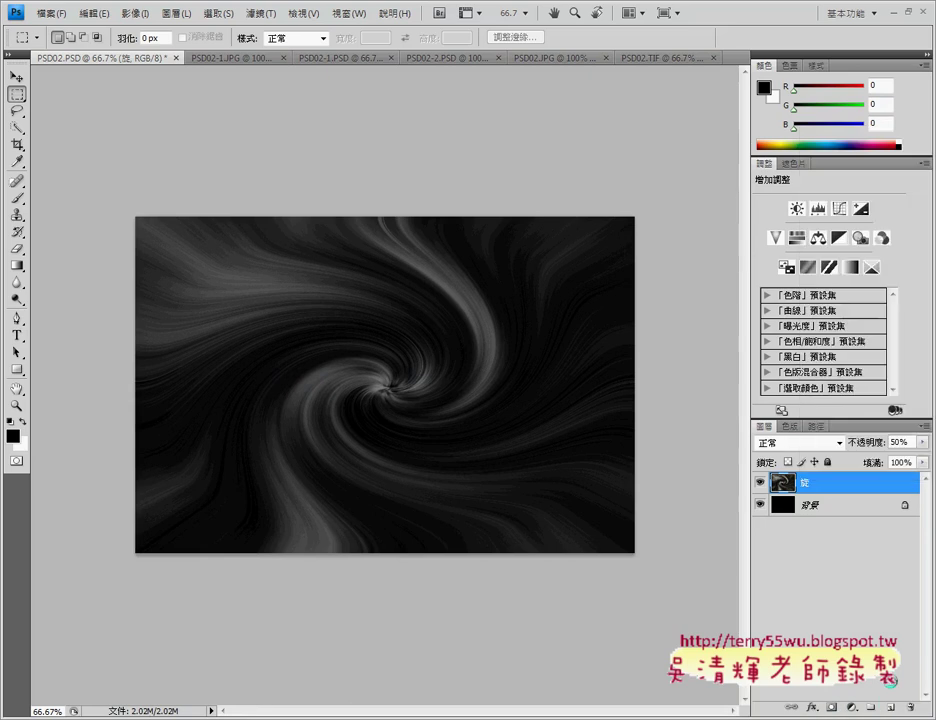
right_click(821, 486)
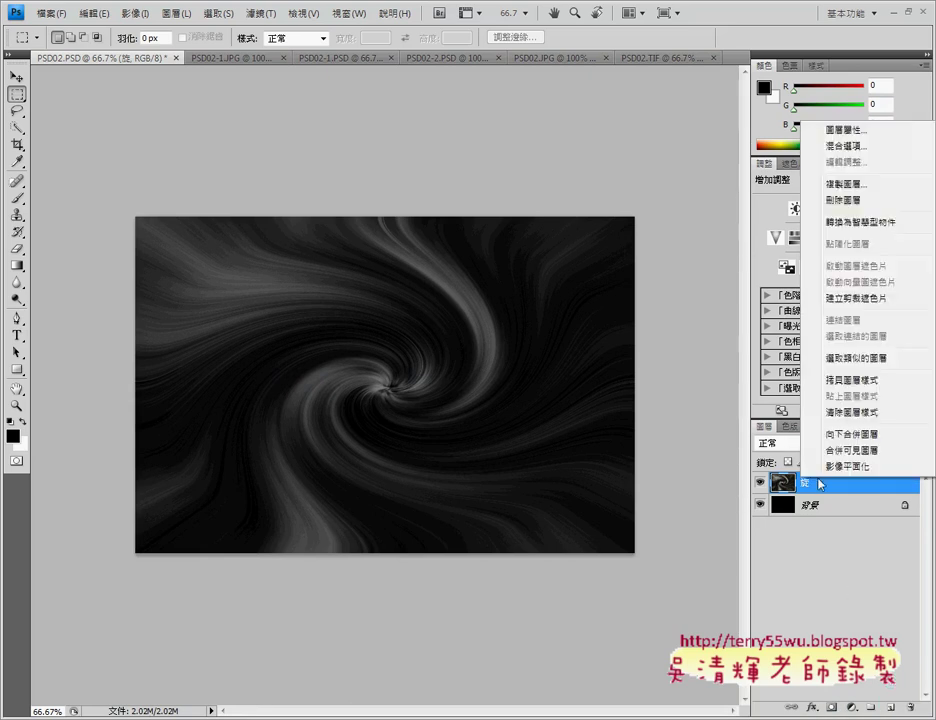
click(843, 185)
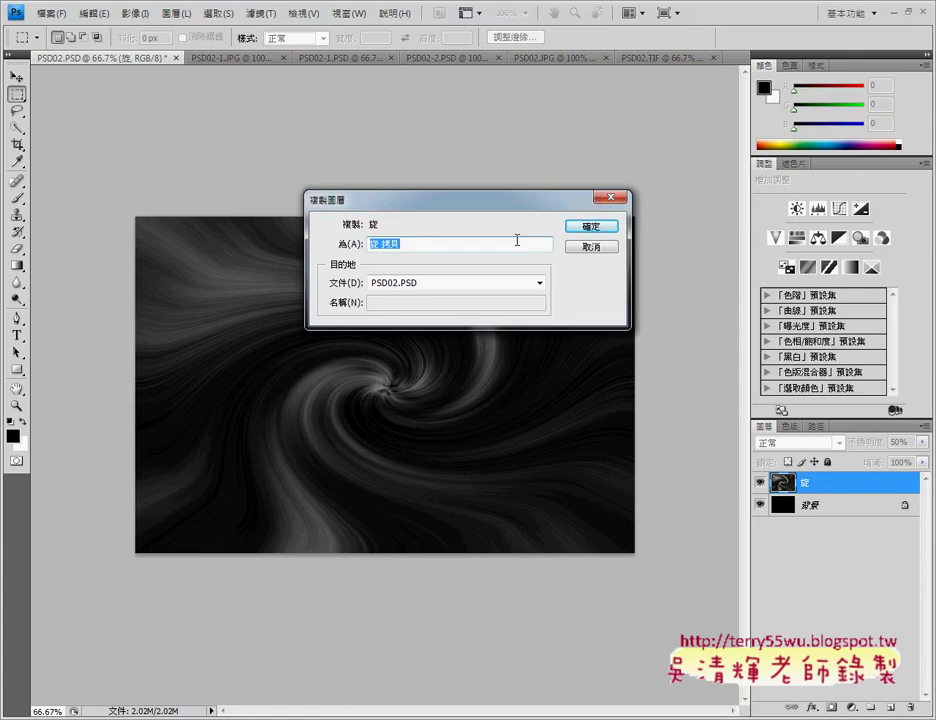
text(01)
key(Return)
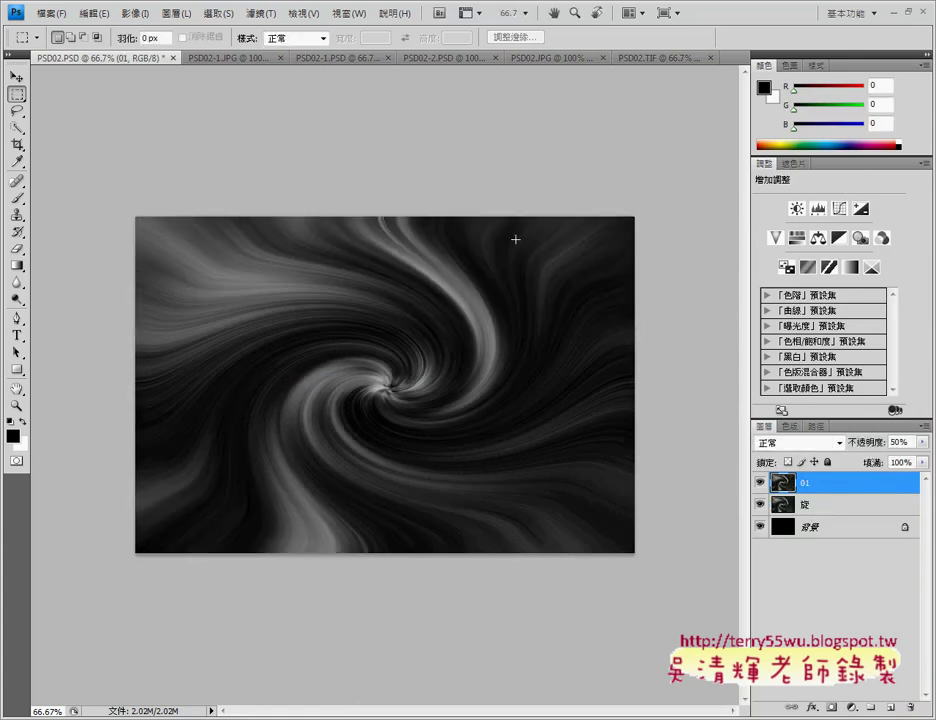
Step: Duplicate the original 旋 layer again and name the copy 02
right_click(821, 505)
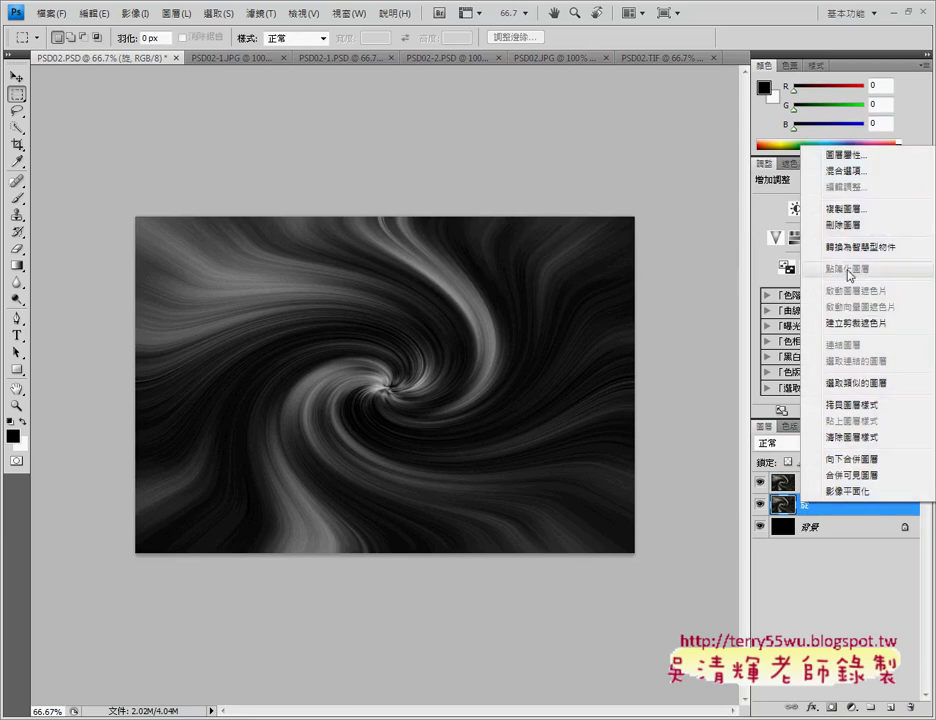
click(843, 210)
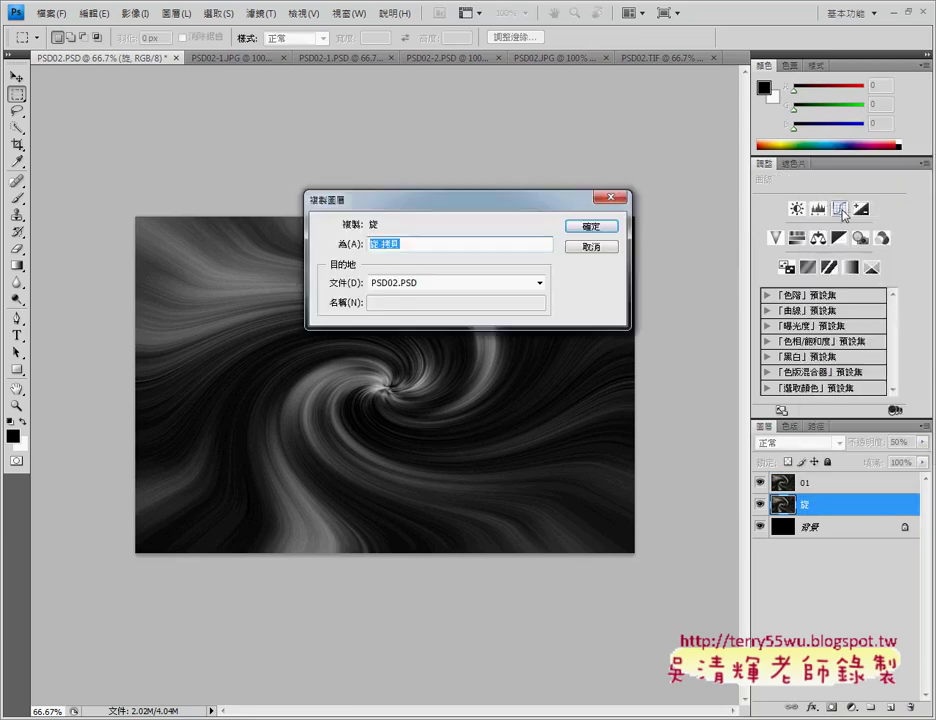
text(02)
key(Return)
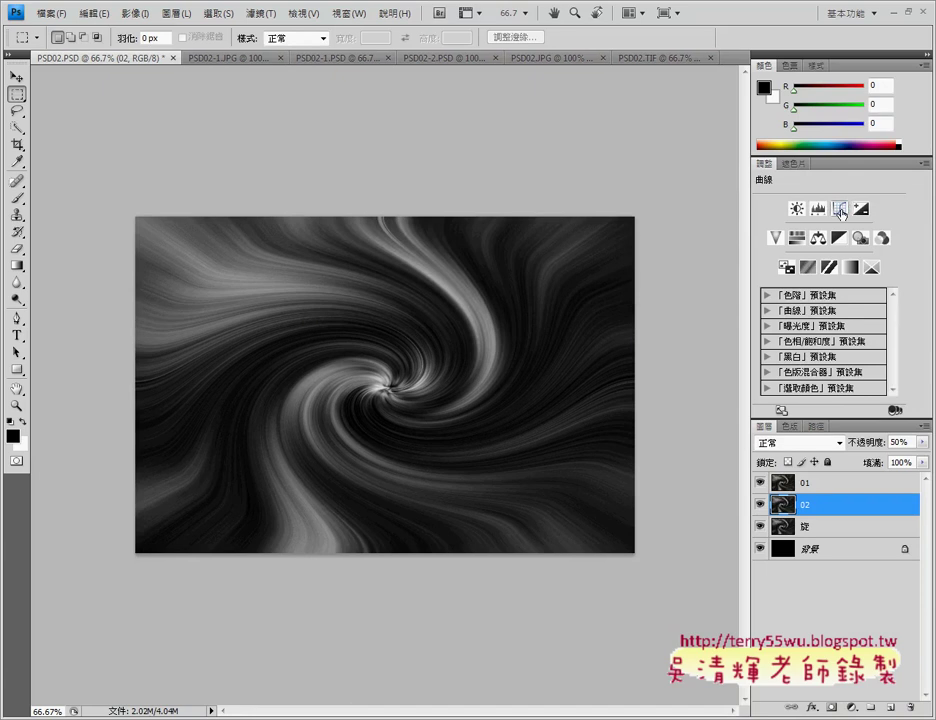
Step: Make a third duplicate of the 旋 layer and name it 03
click(831, 528)
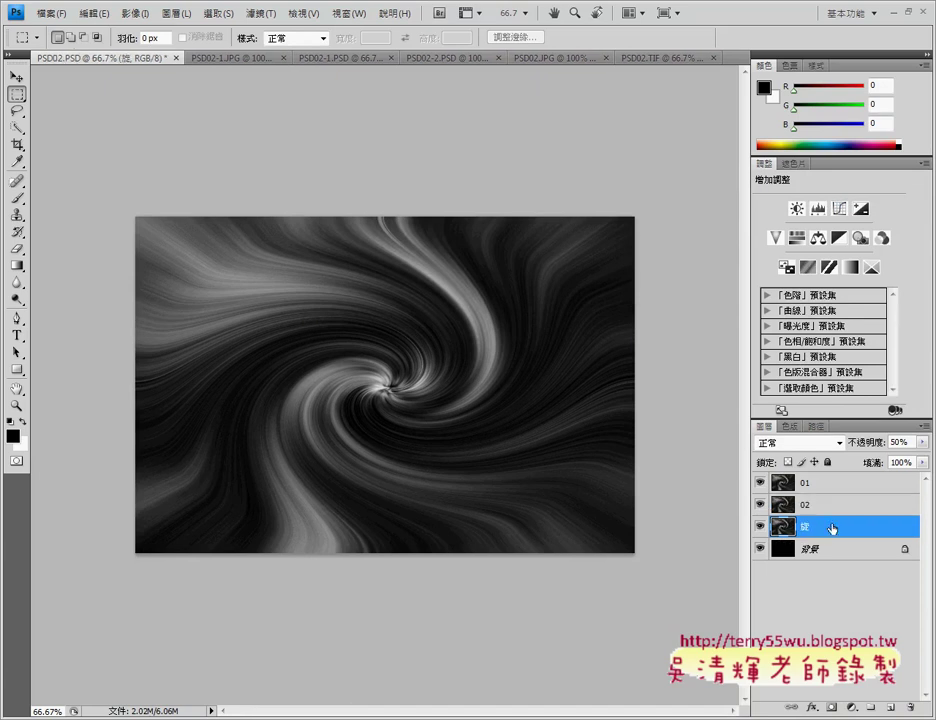
right_click(860, 535)
click(846, 229)
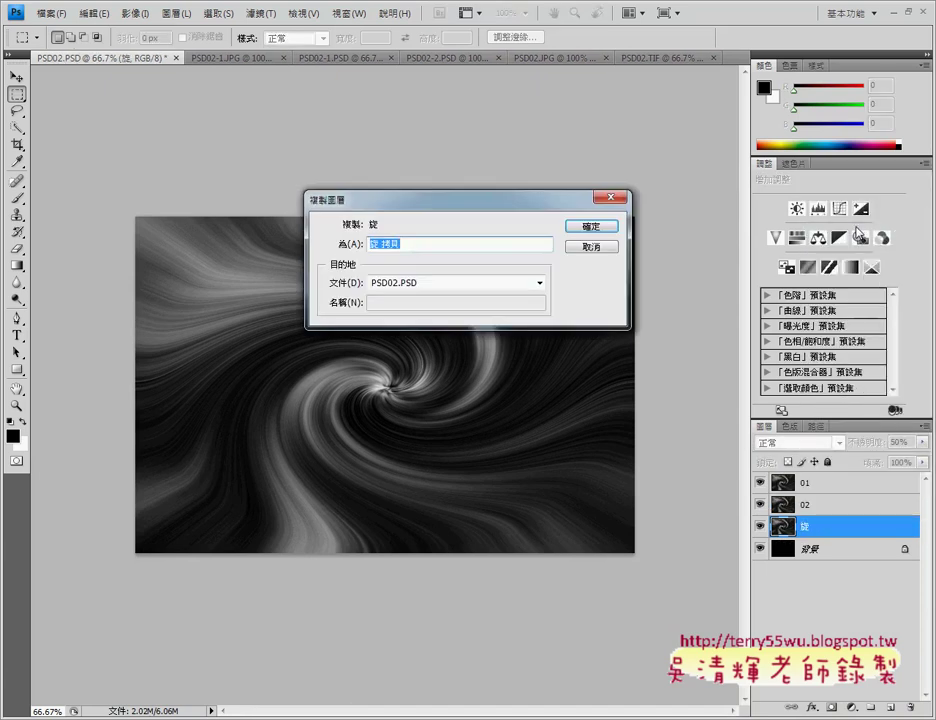
text(03)
key(Return)
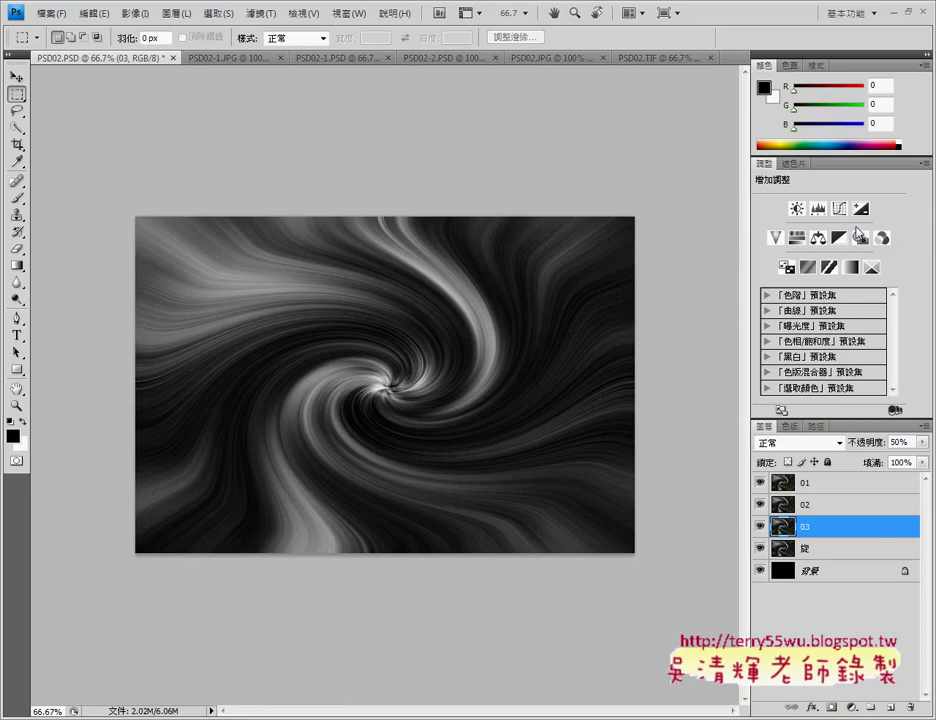
Step: Try to flip layer 01 horizontally with a free transform, leaving its rotation angle at zero
click(852, 490)
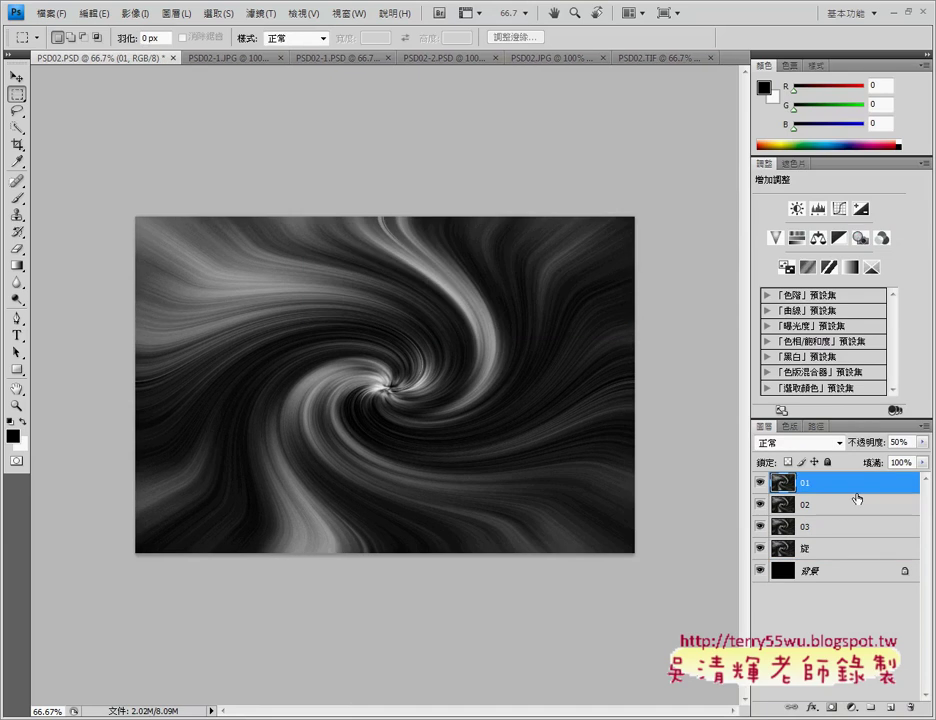
click(94, 14)
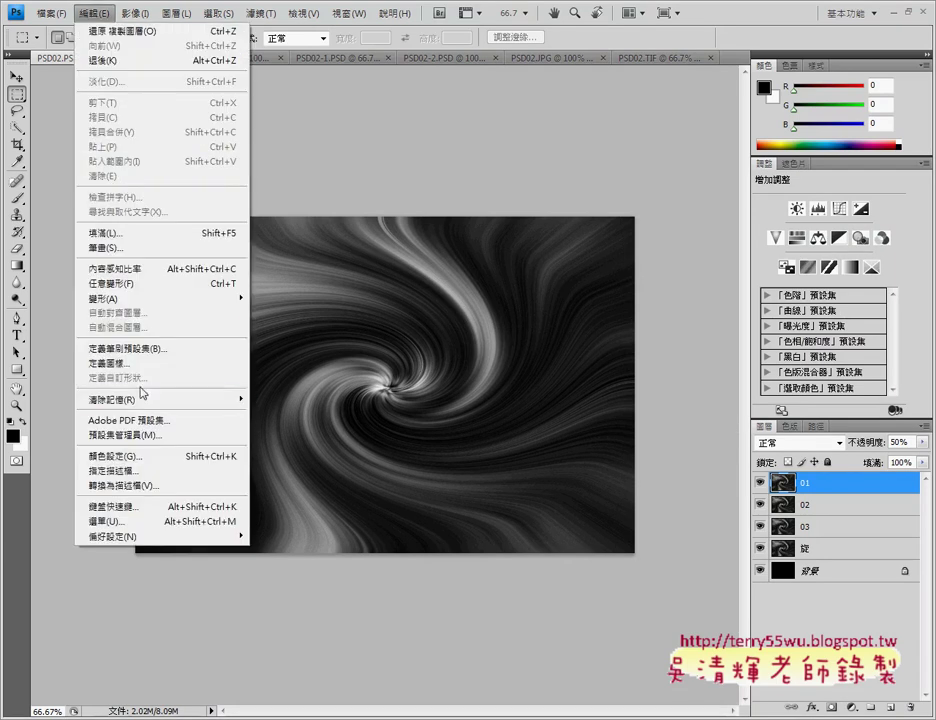
mouse_move(138, 308)
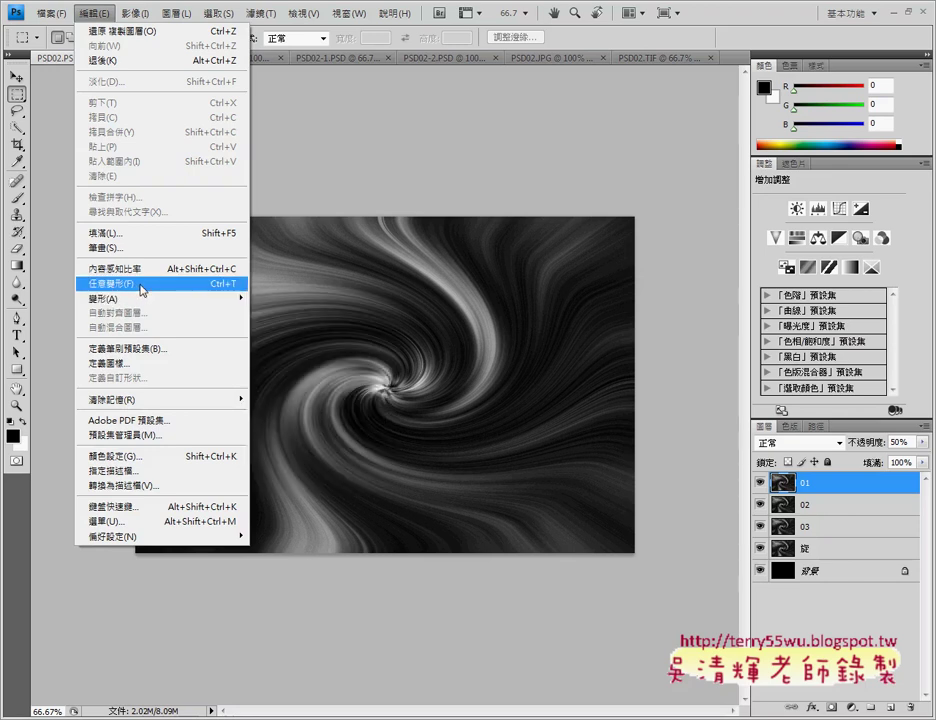
click(142, 288)
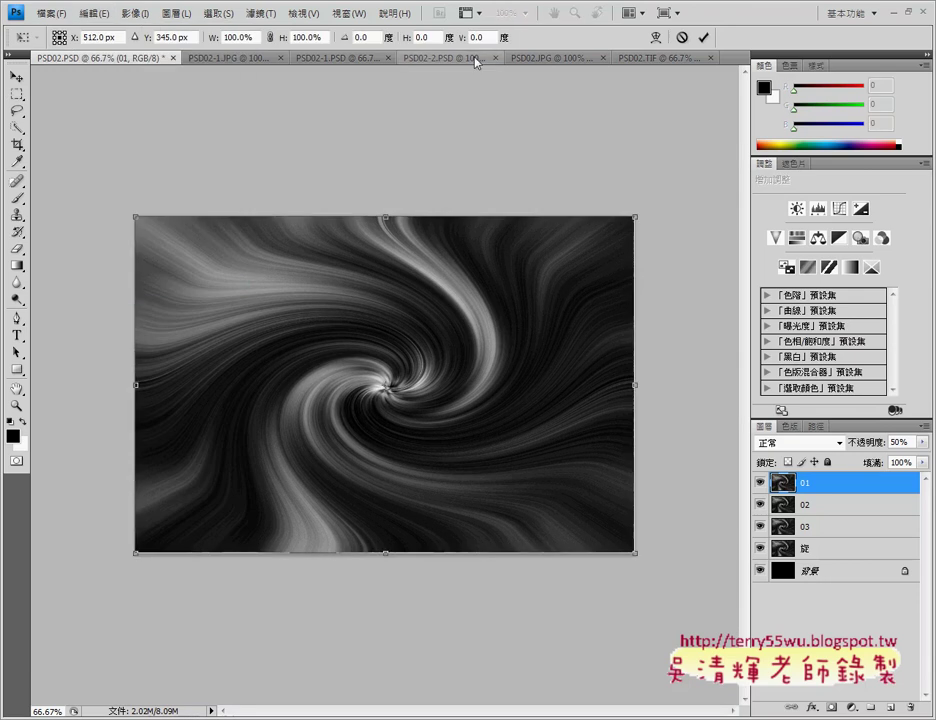
click(365, 37)
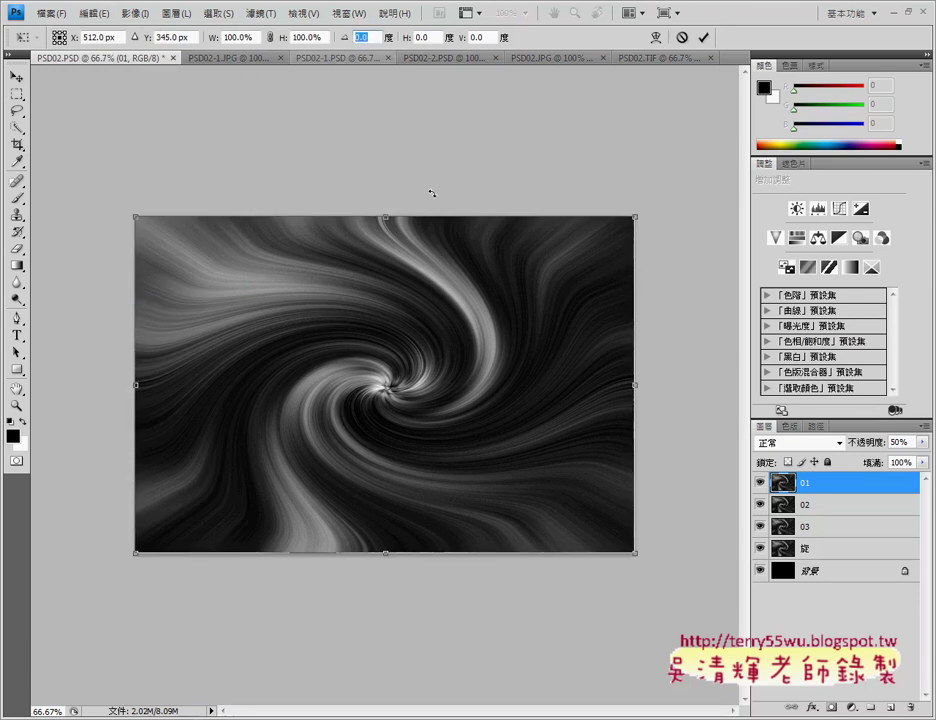
click(67, 20)
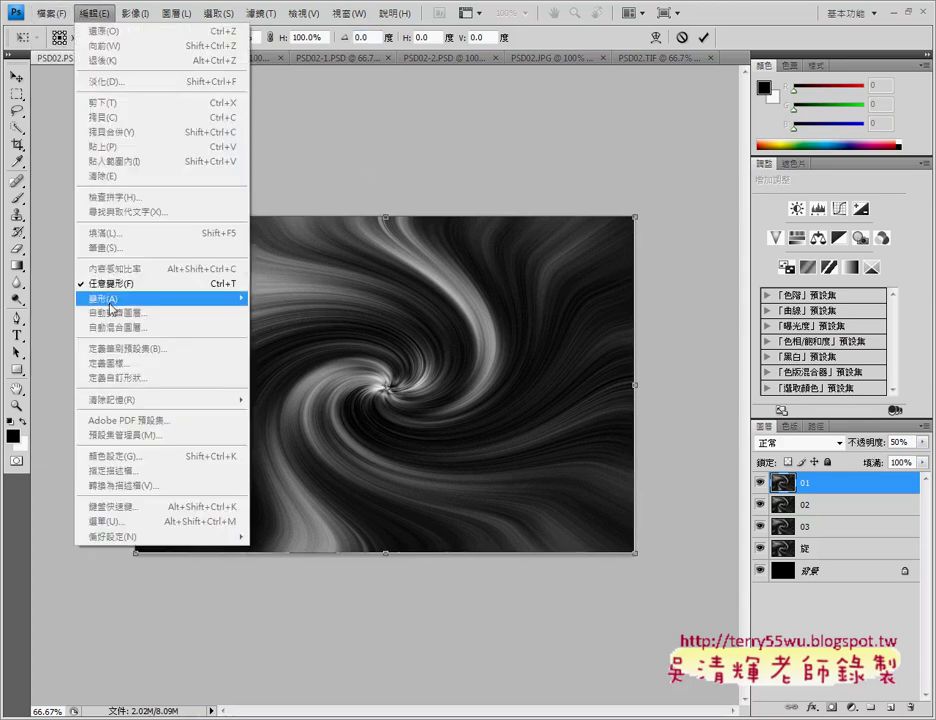
click(112, 284)
click(93, 14)
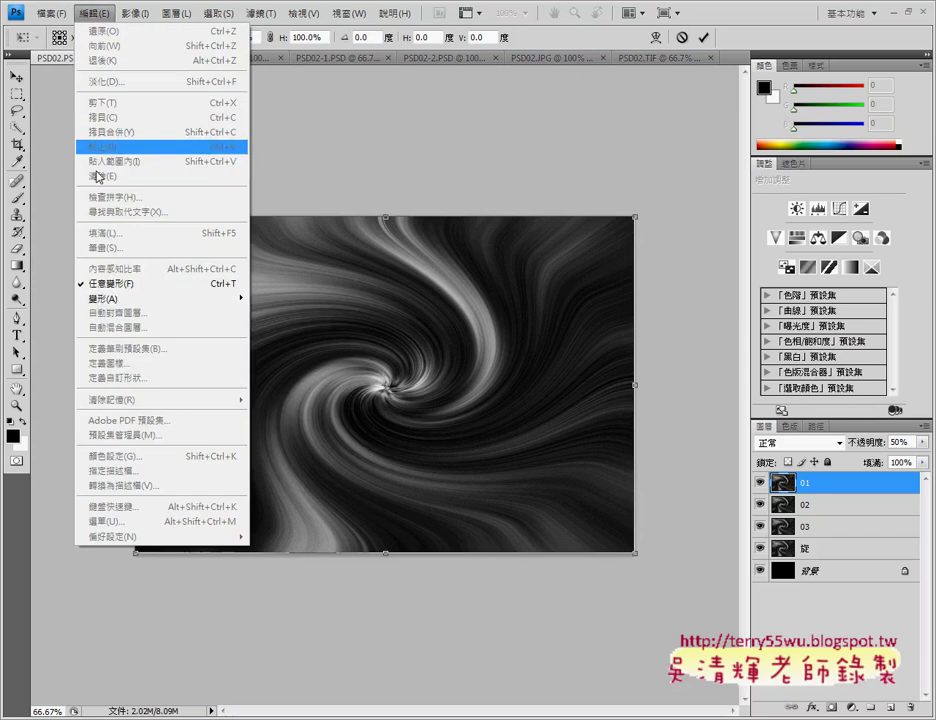
mouse_move(90, 298)
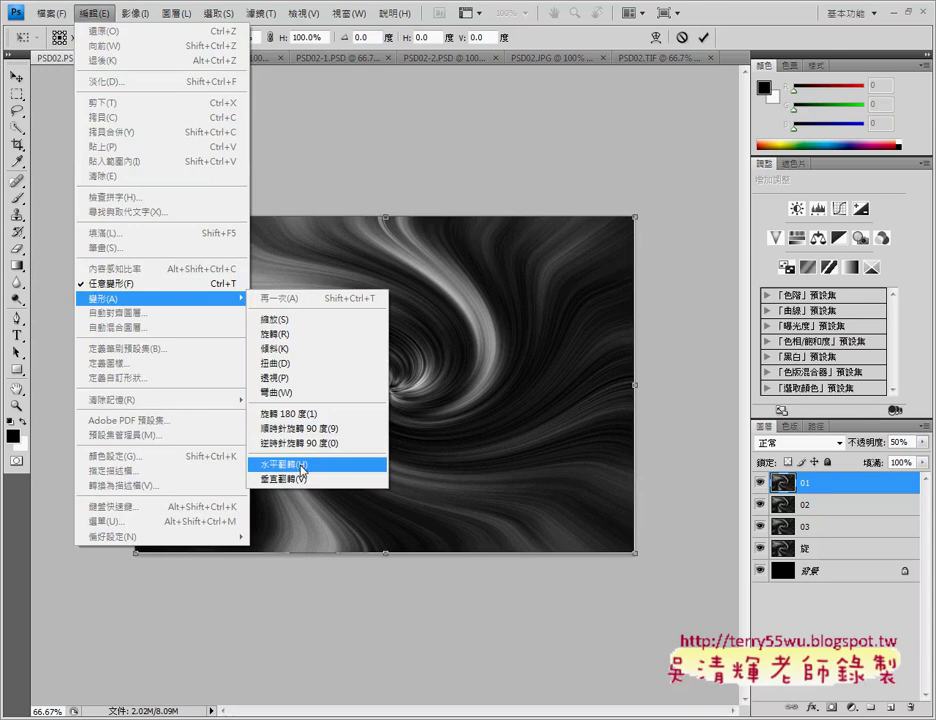
click(302, 466)
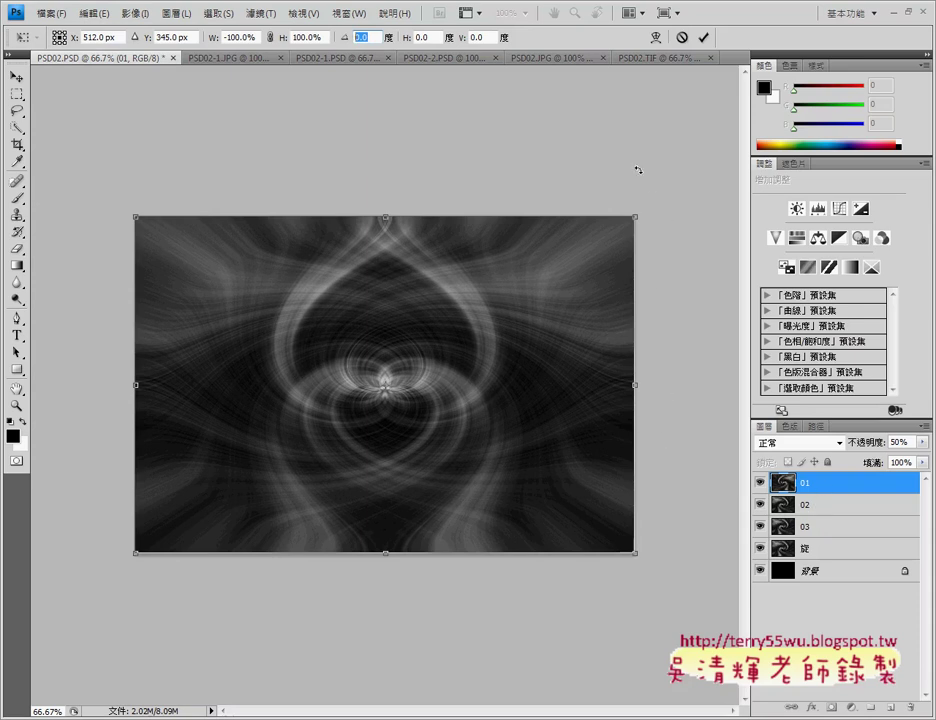
Step: Look at the finished reference image PSD02.TIF and return to PSD02.PSD
click(652, 60)
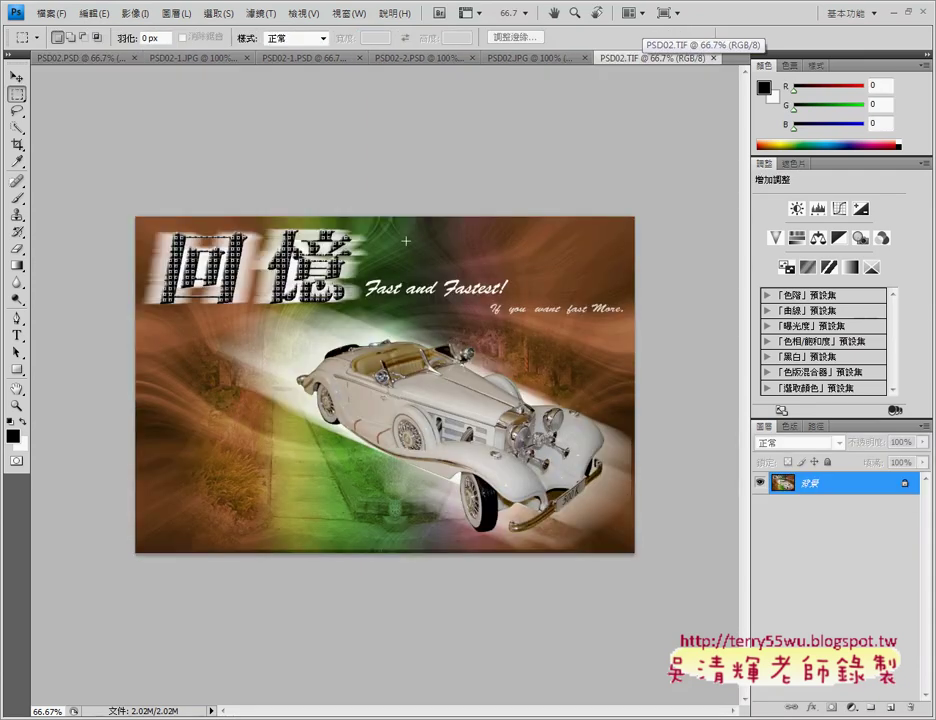
click(84, 58)
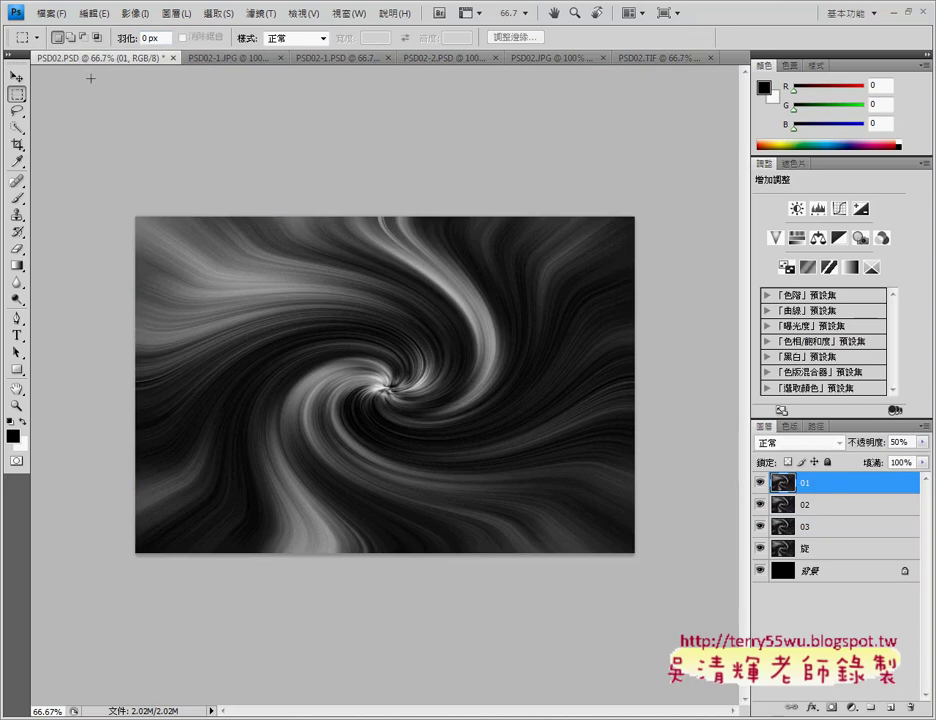
Step: Rotate layer 02 by 90 degrees counterclockwise
click(823, 509)
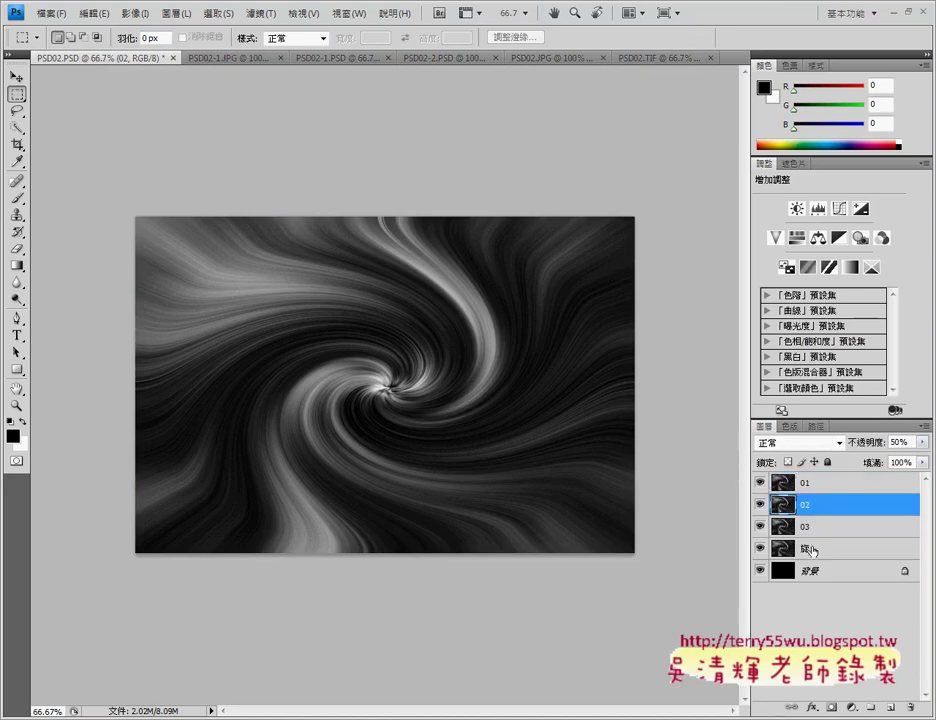
click(98, 15)
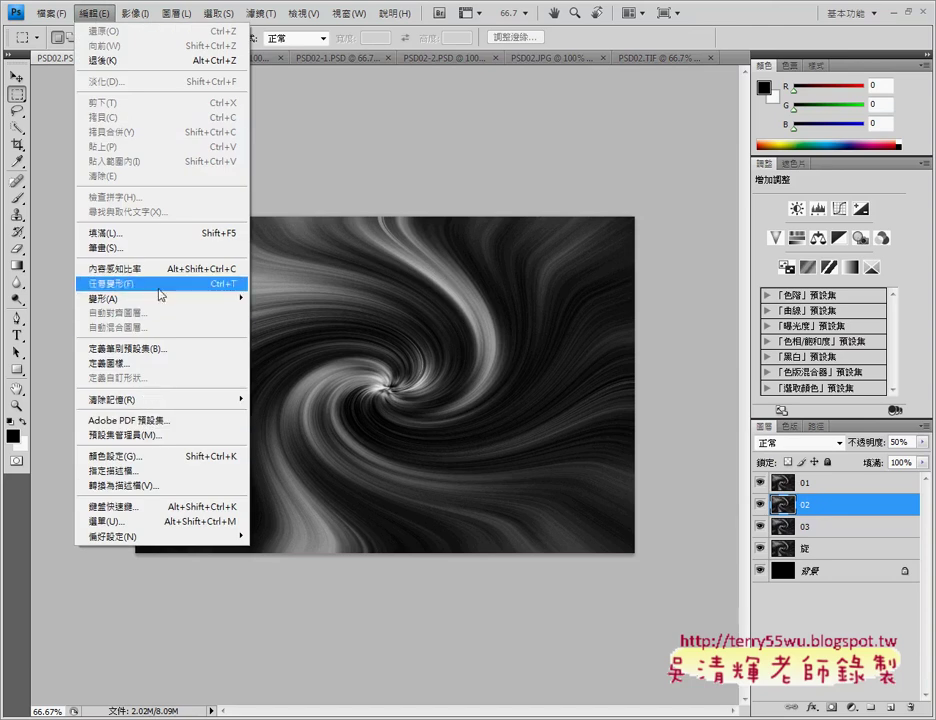
mouse_move(160, 303)
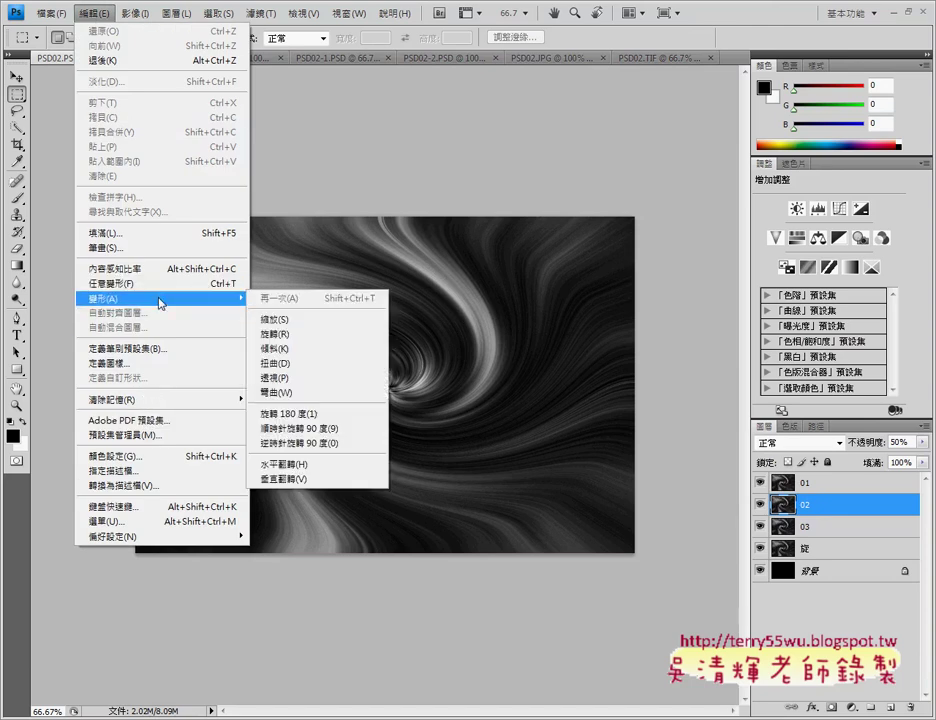
click(322, 440)
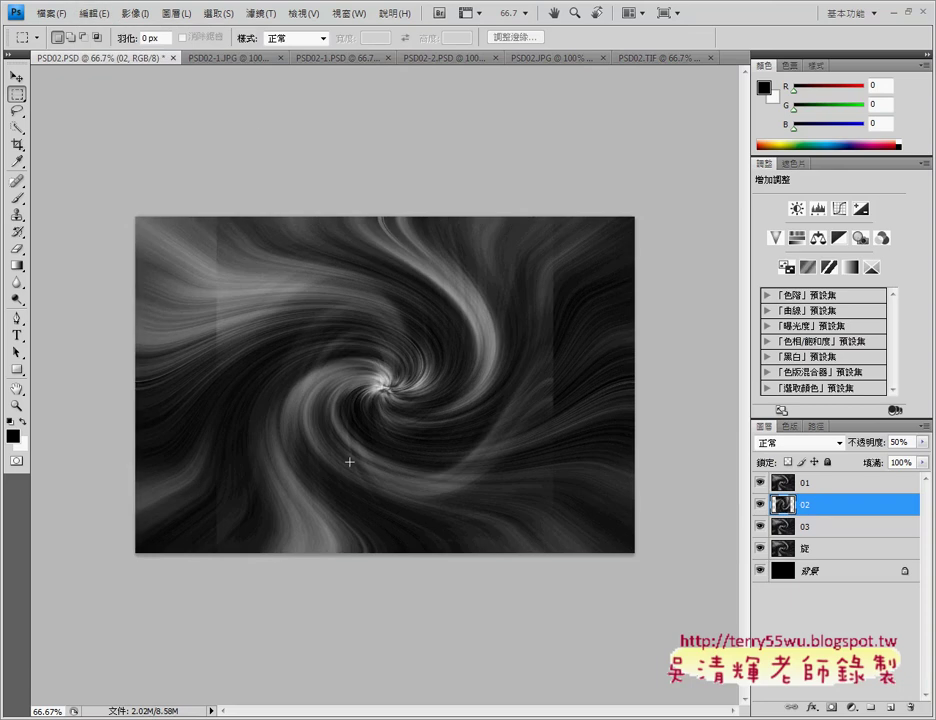
Step: Try a vertical flip on layer 03 and compare it with the reference image PSD02.TIF
click(819, 533)
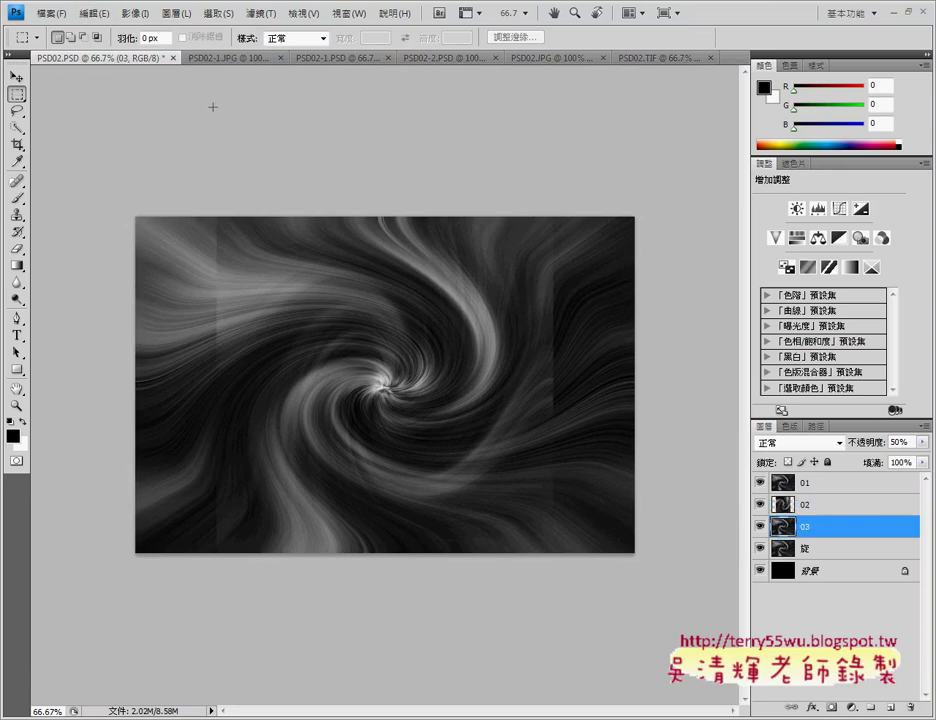
click(88, 14)
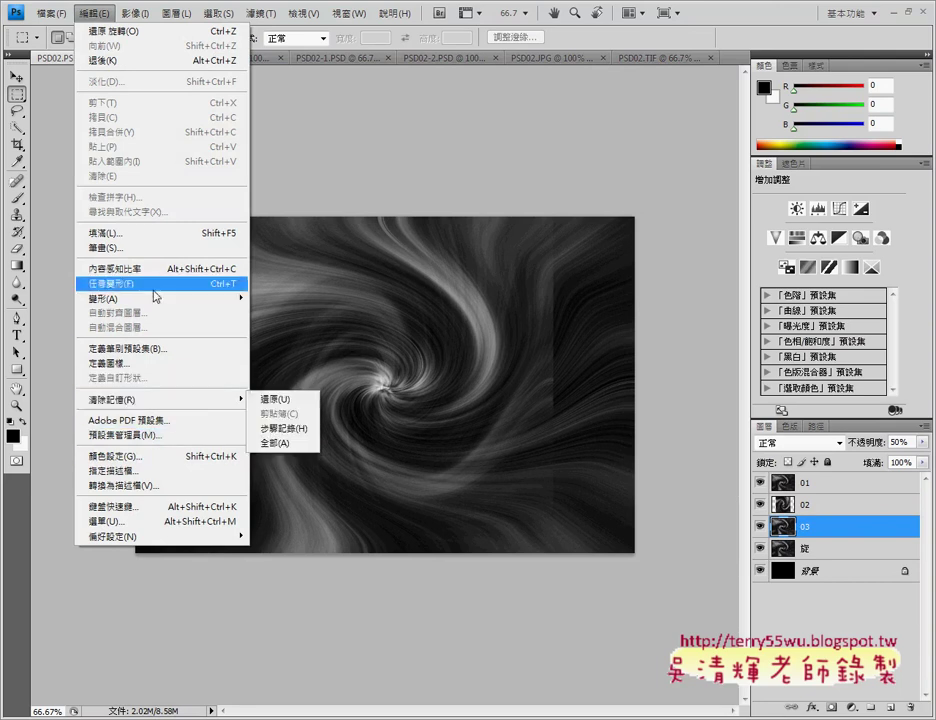
mouse_move(236, 299)
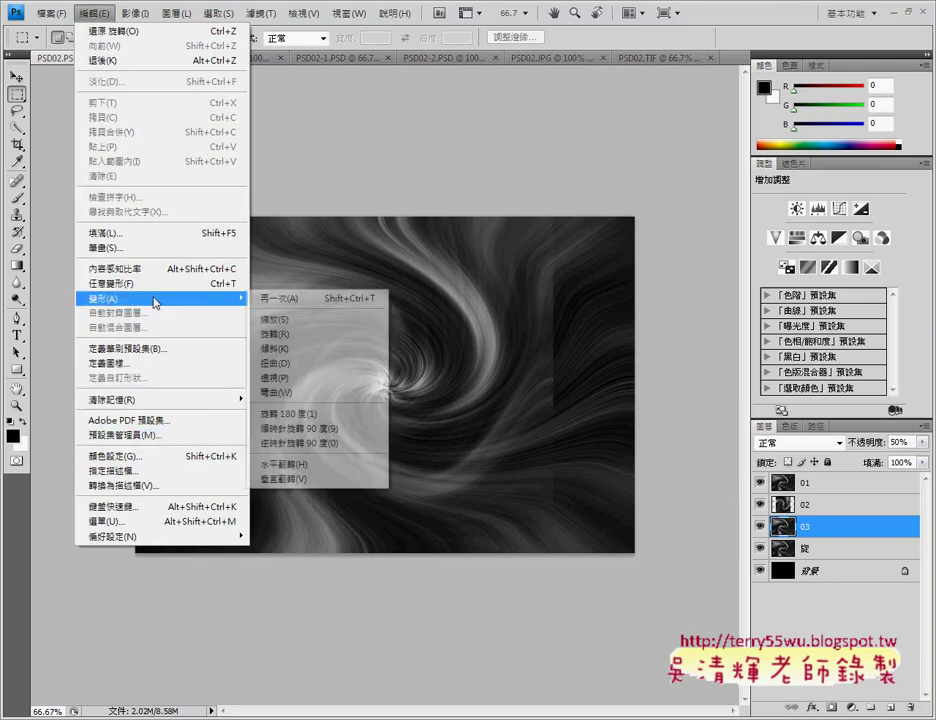
click(326, 481)
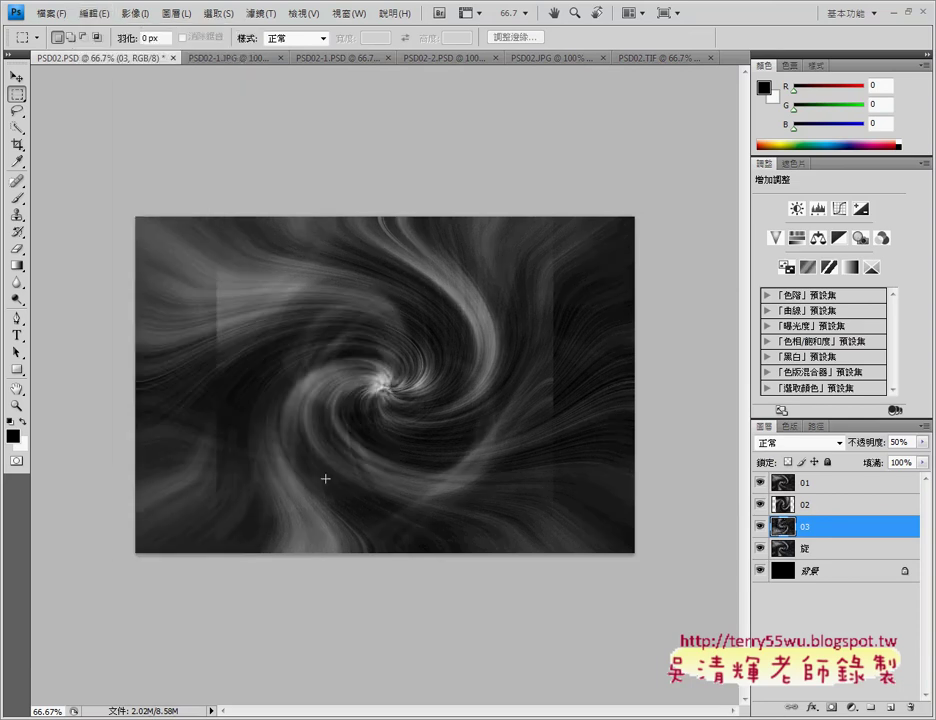
click(637, 60)
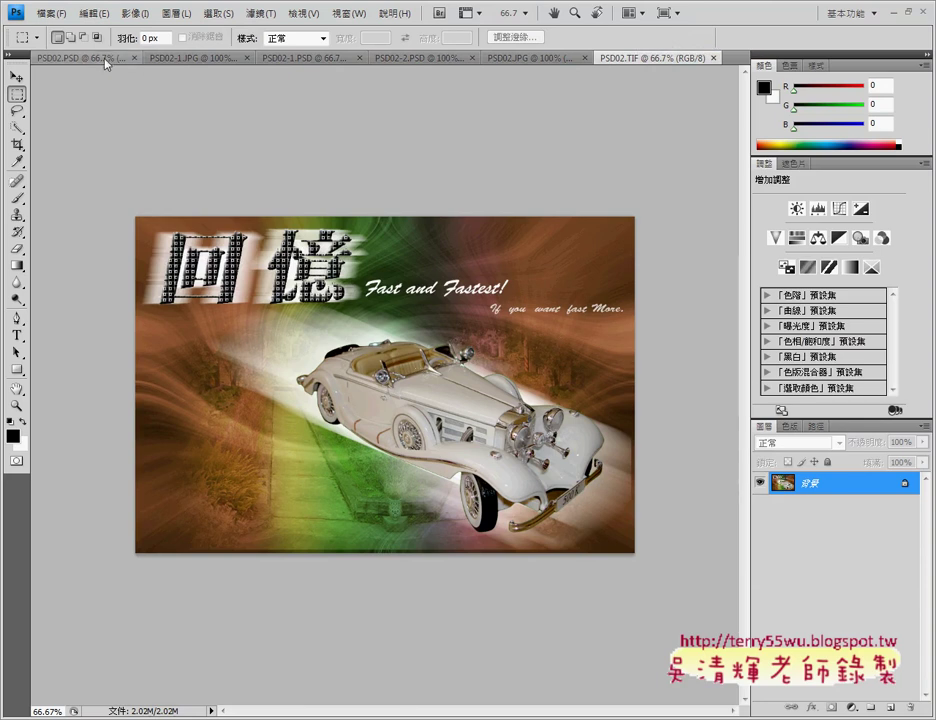
click(66, 58)
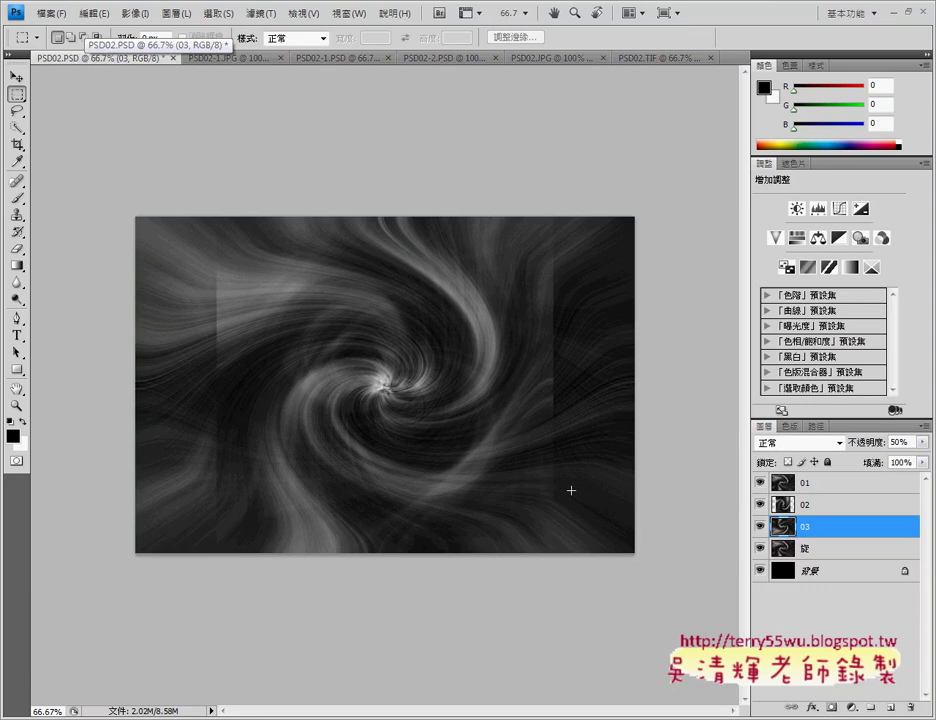
Step: Try a horizontal flip on layer 03 as well, and undo both flips
click(94, 13)
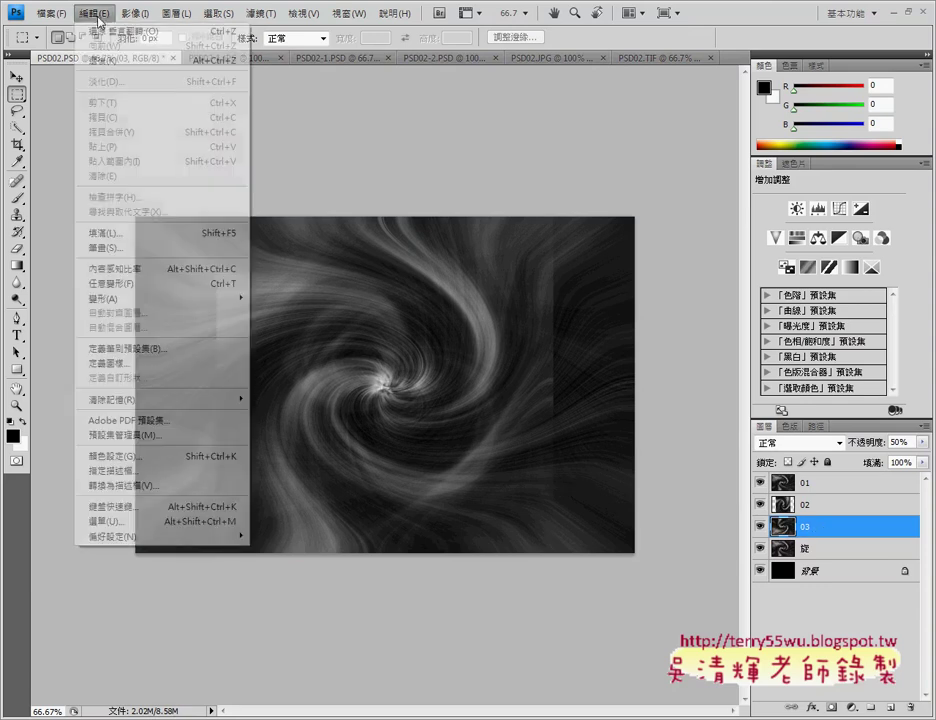
mouse_move(234, 299)
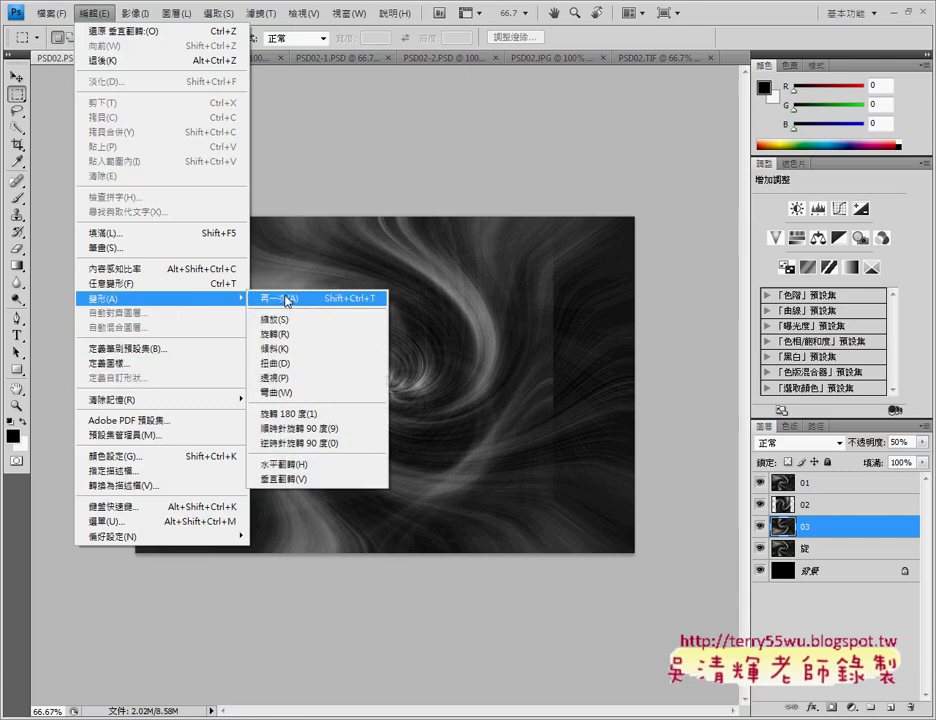
click(330, 467)
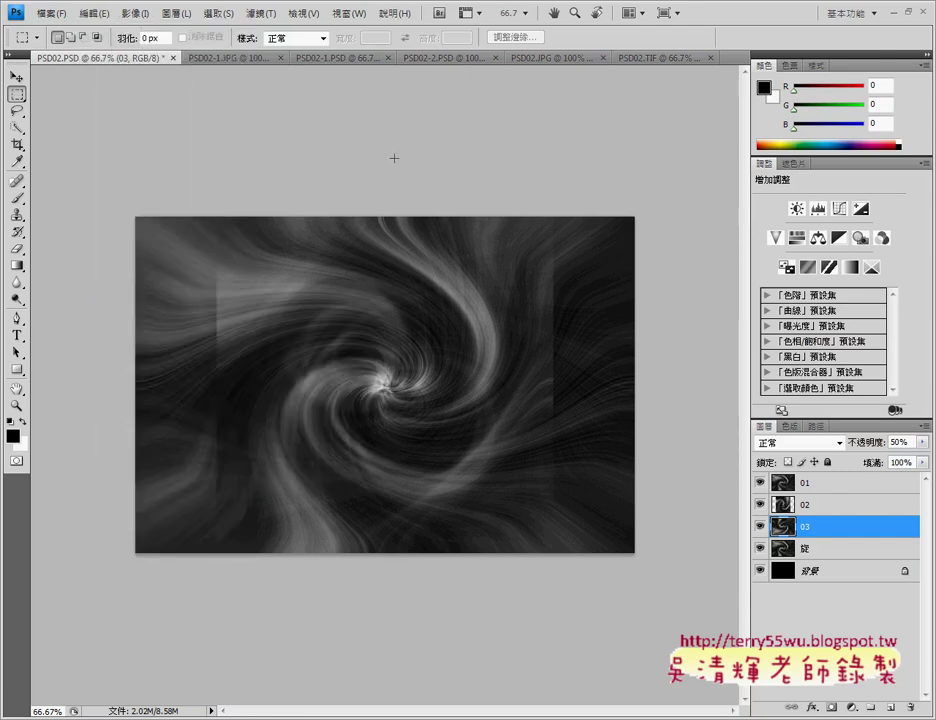
key(alt+])
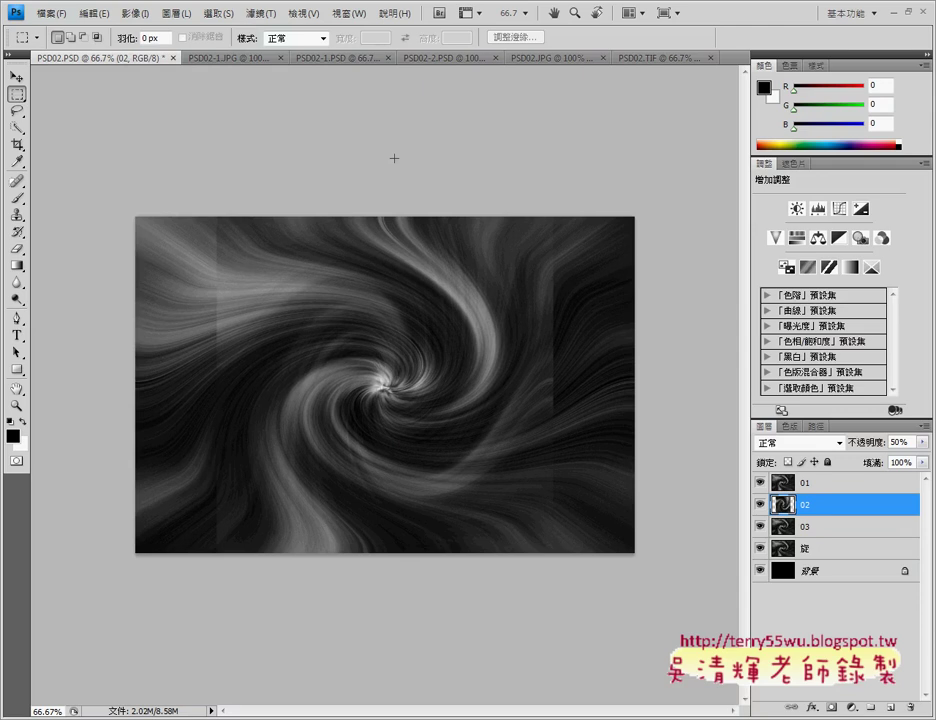
Step: Flip layer 03 horizontally
click(812, 528)
click(94, 13)
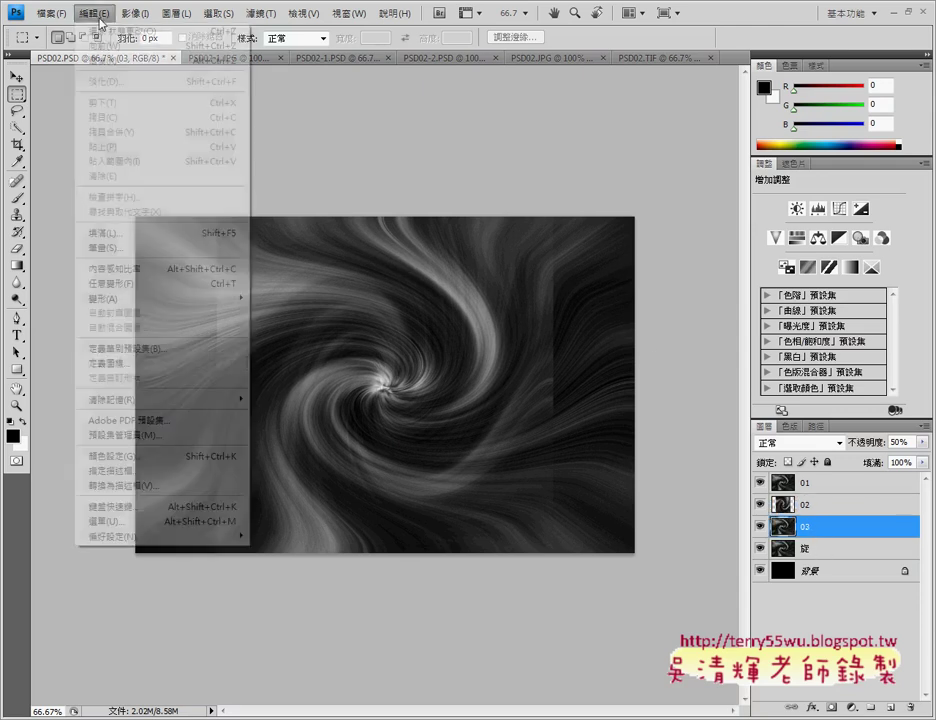
mouse_move(160, 298)
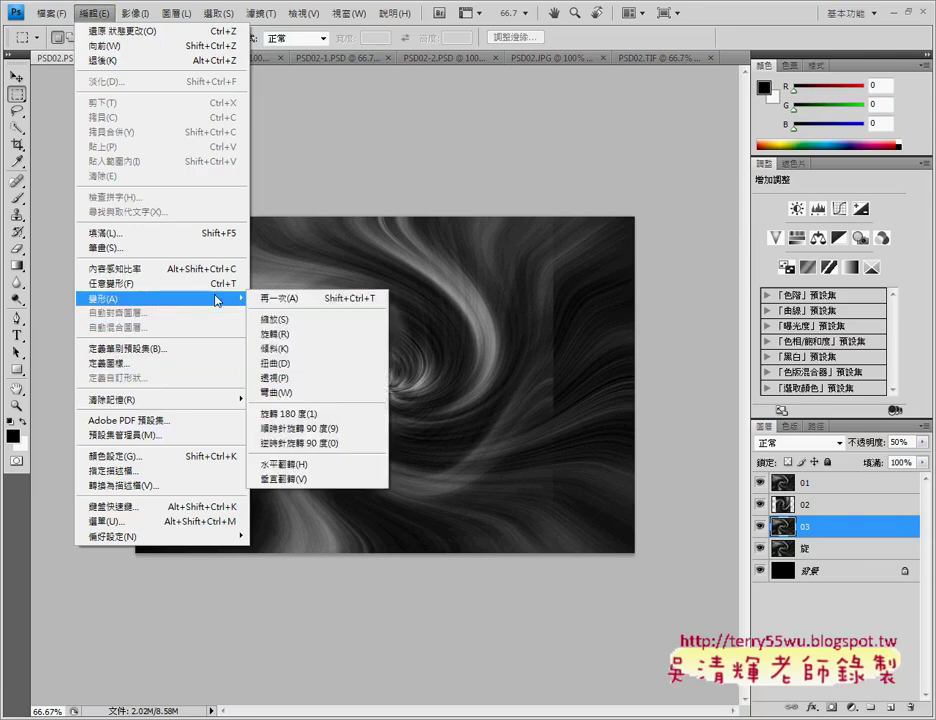
click(328, 446)
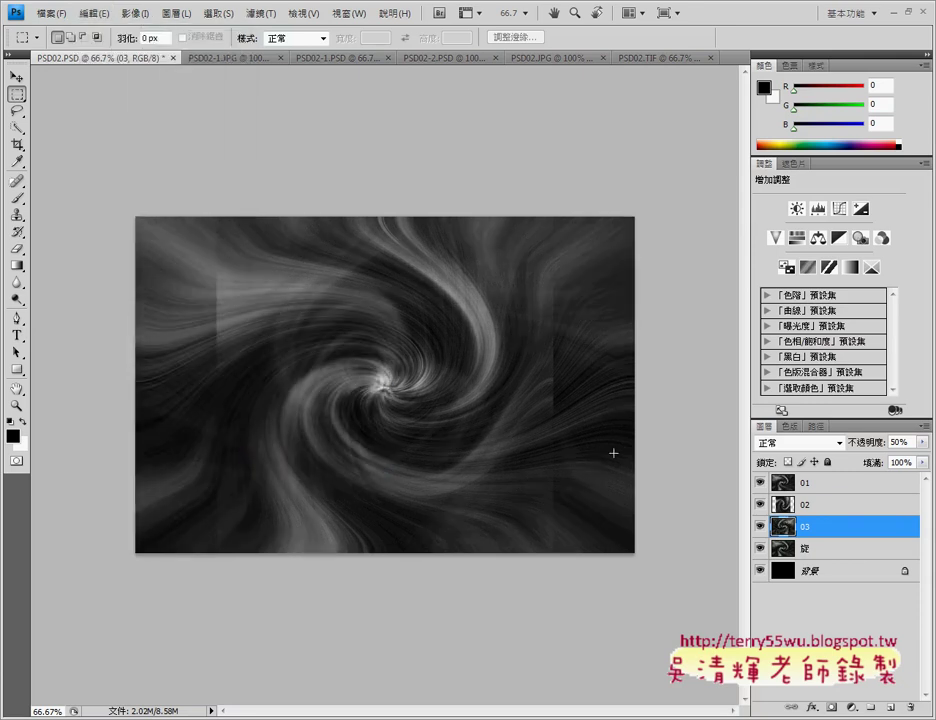
click(835, 484)
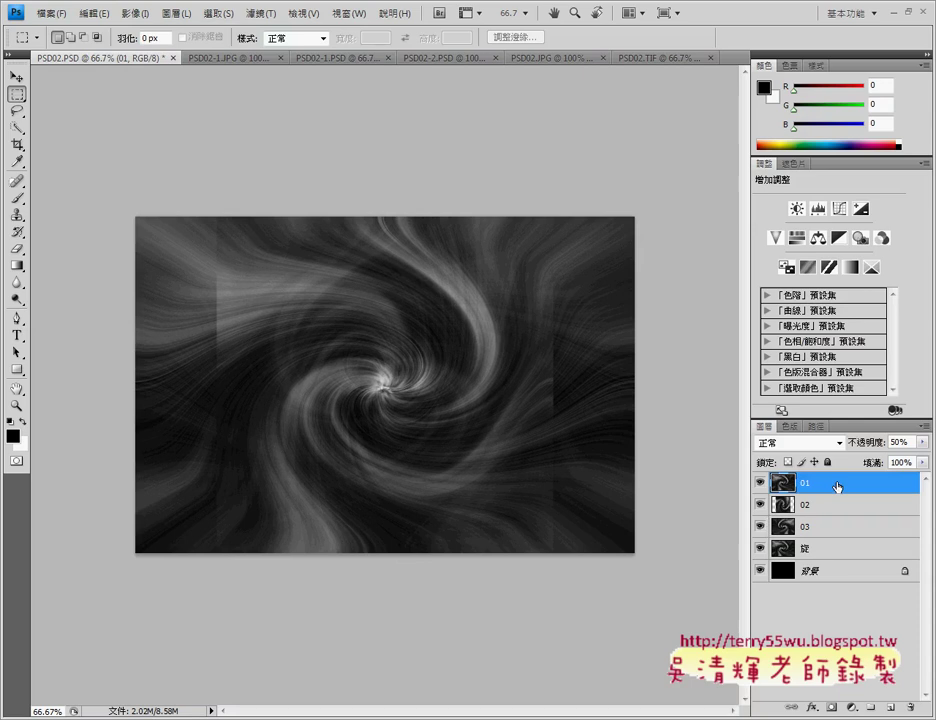
click(840, 537)
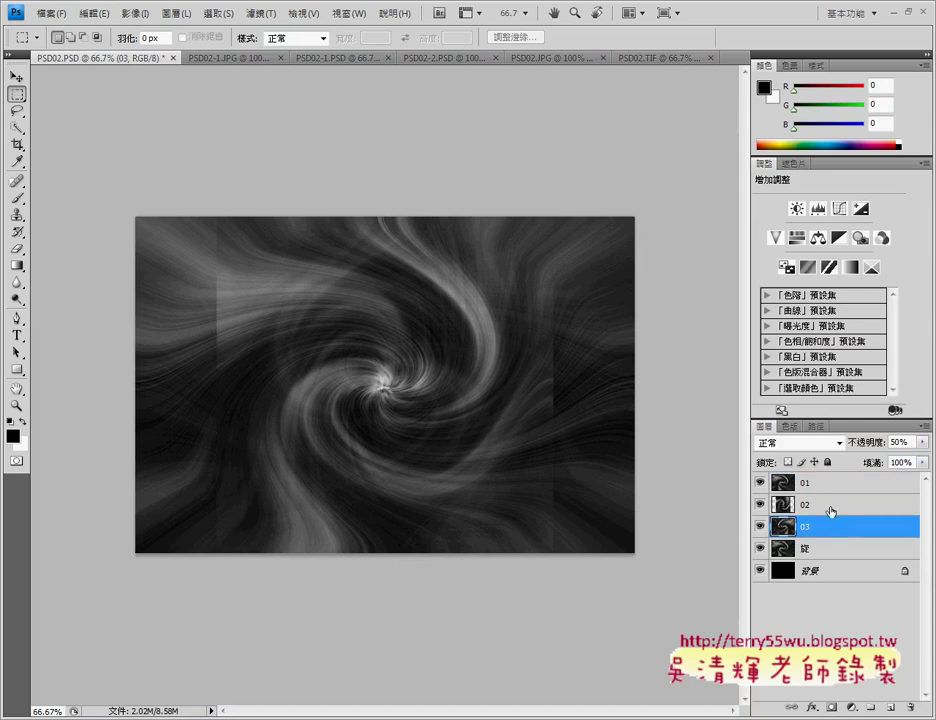
click(829, 506)
click(88, 13)
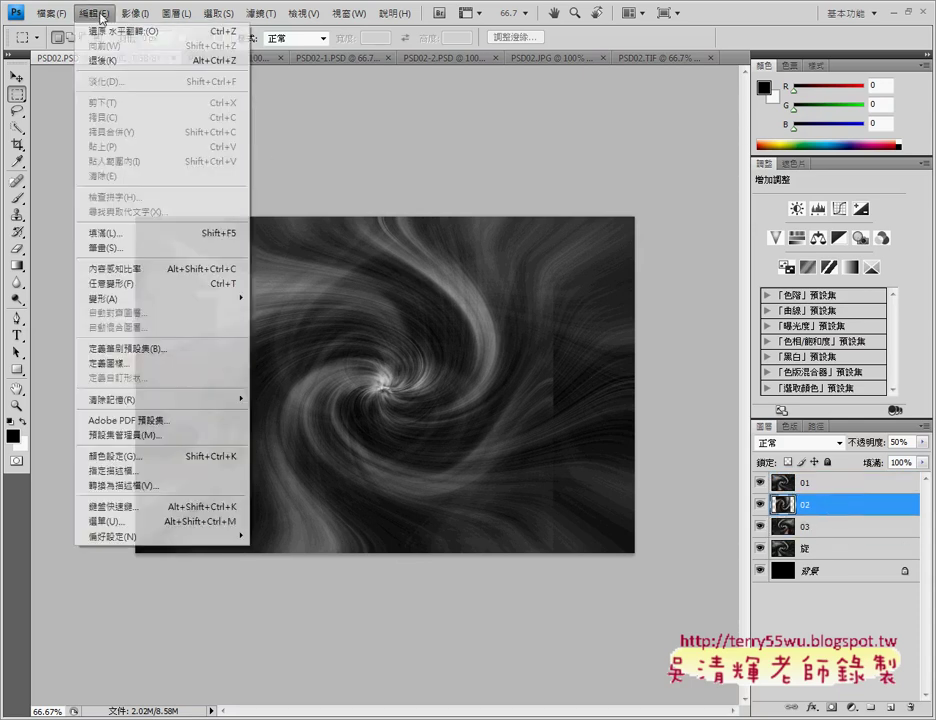
mouse_move(160, 298)
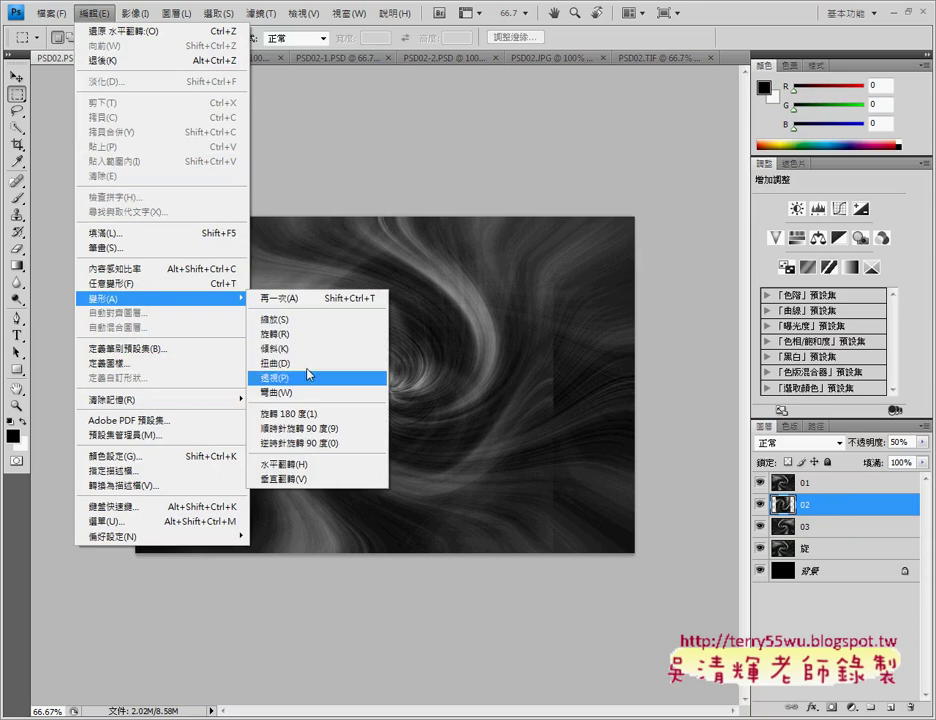
click(336, 438)
click(394, 13)
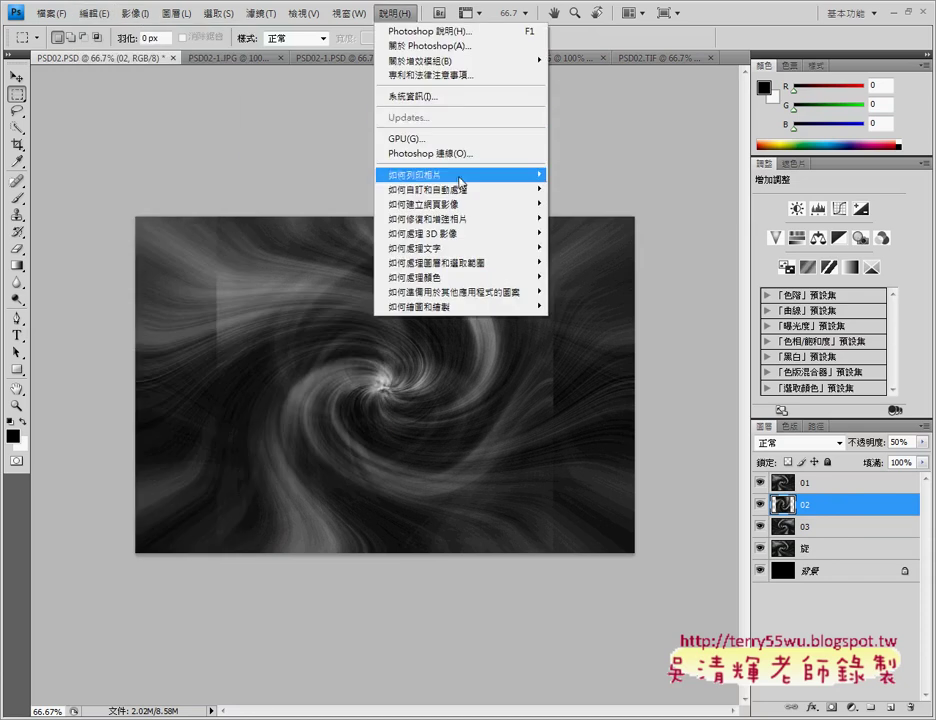
click(665, 160)
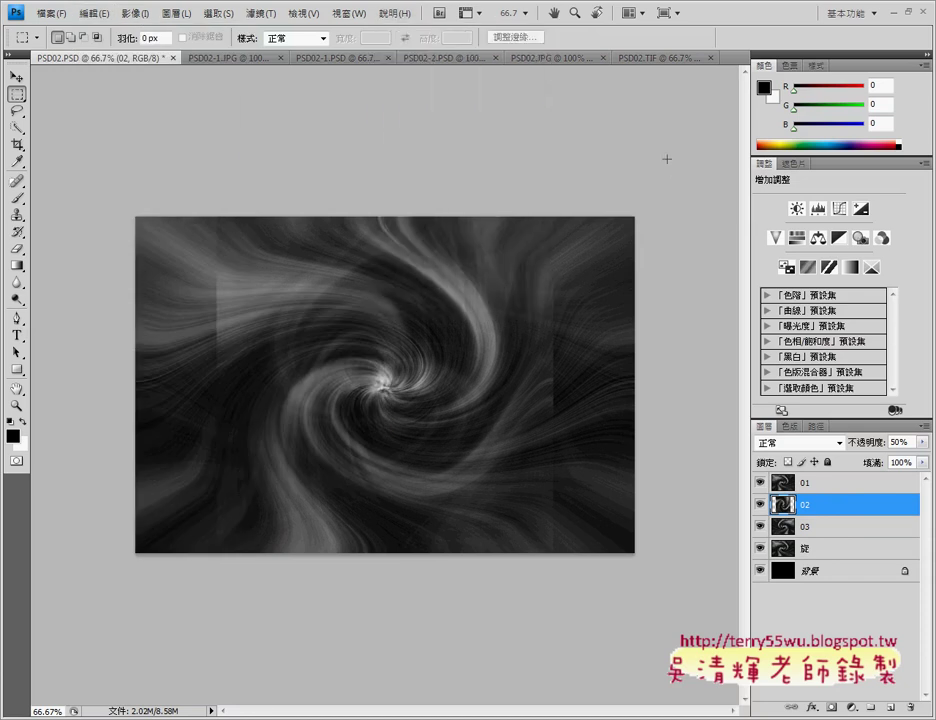
Step: Check the reference image PSD02.TIF and read design item 2 on page 3-44 of TQC PHOTOSHOP CS4.pdf in Adobe Reader, and return to Photoshop
click(646, 59)
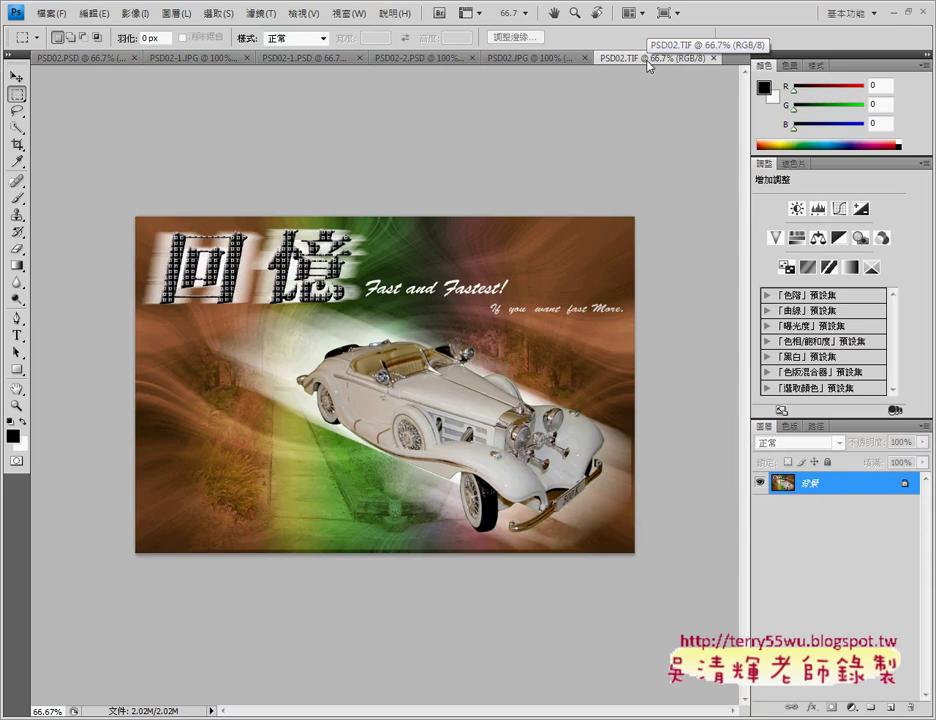
click(77, 60)
key(alt+Tab)
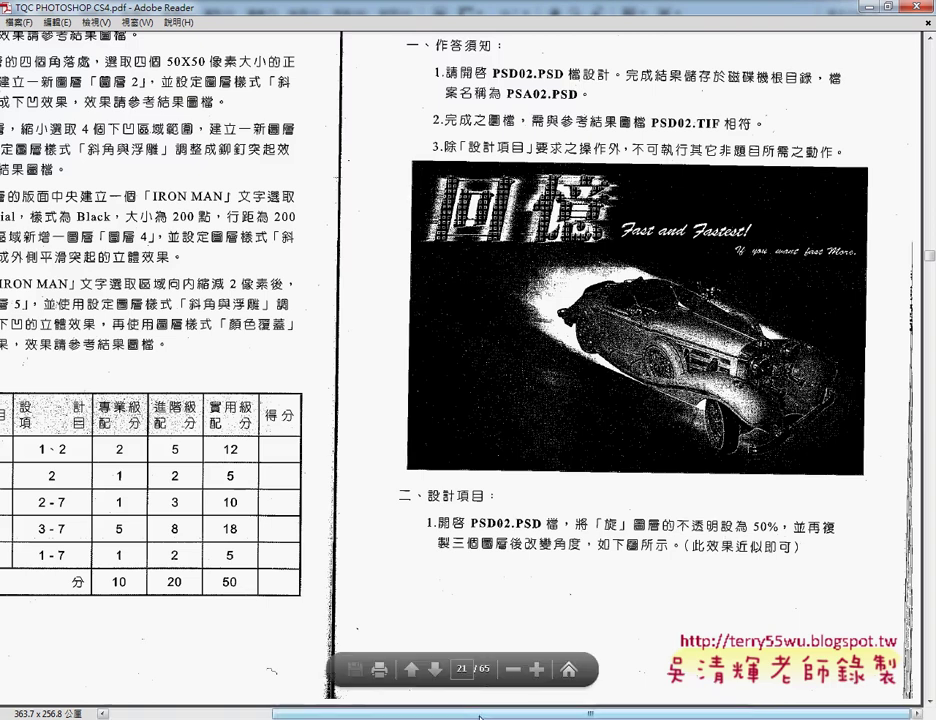
drag(480, 716, 318, 716)
scroll(318, 716, down, 5)
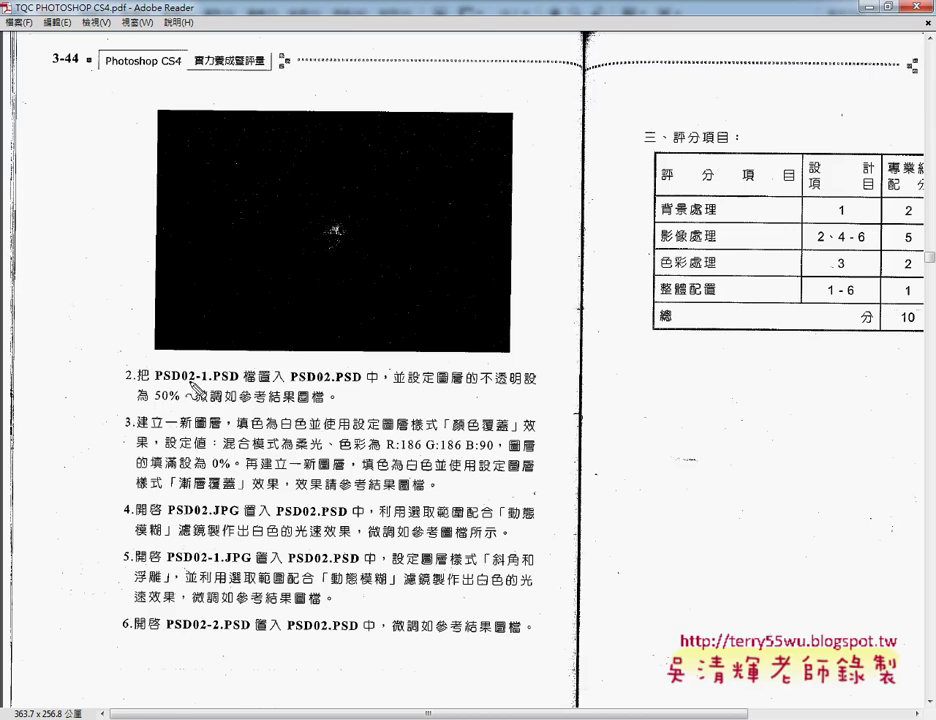
drag(187, 383, 211, 384)
drag(292, 384, 360, 384)
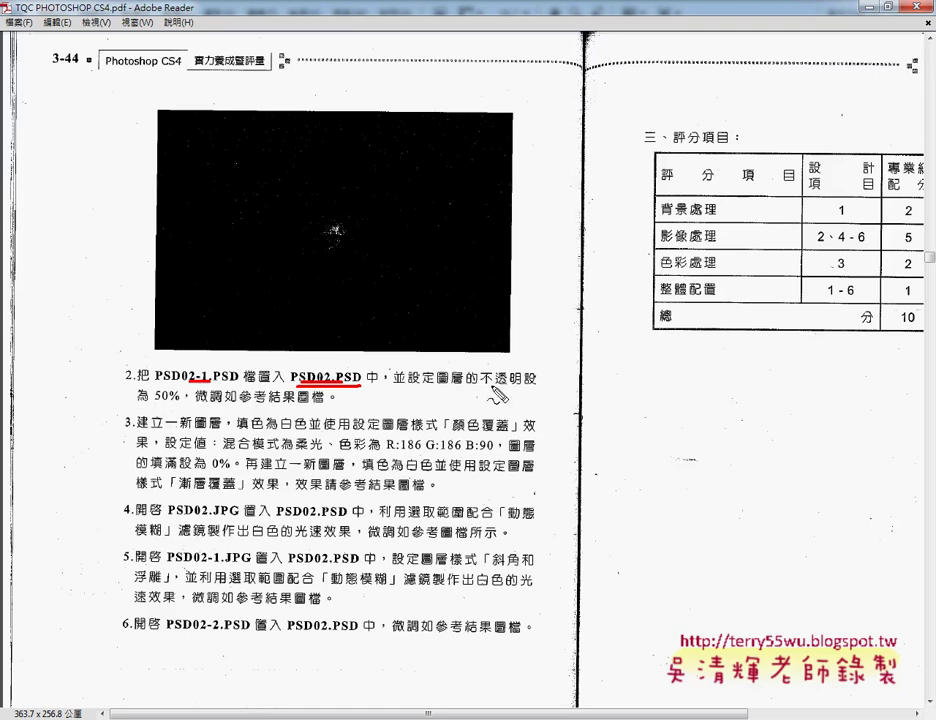
drag(481, 386, 532, 387)
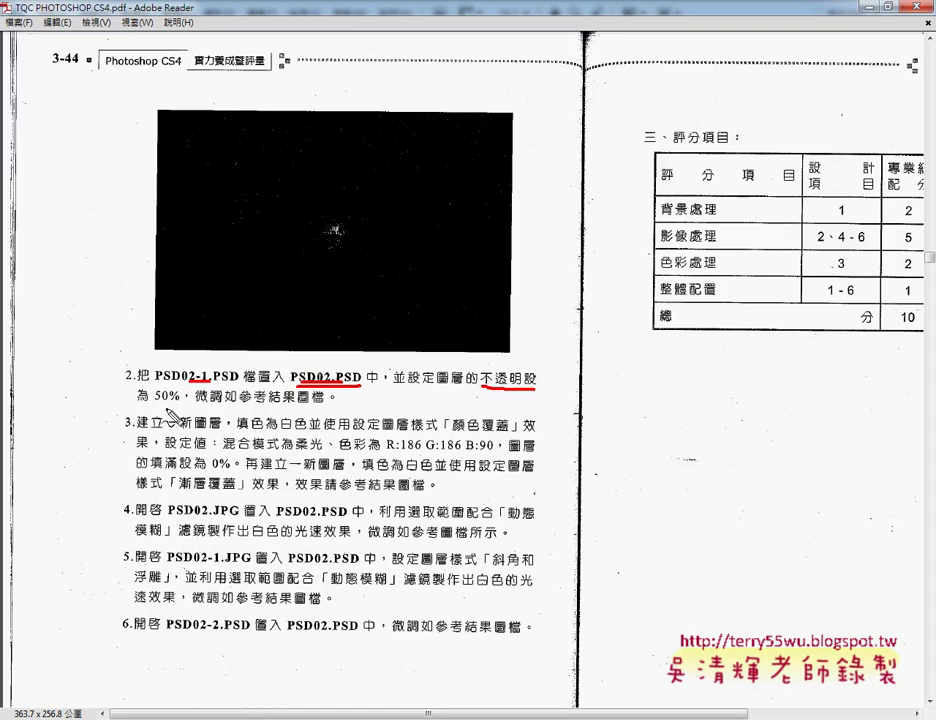
drag(153, 407, 170, 408)
key(Escape)
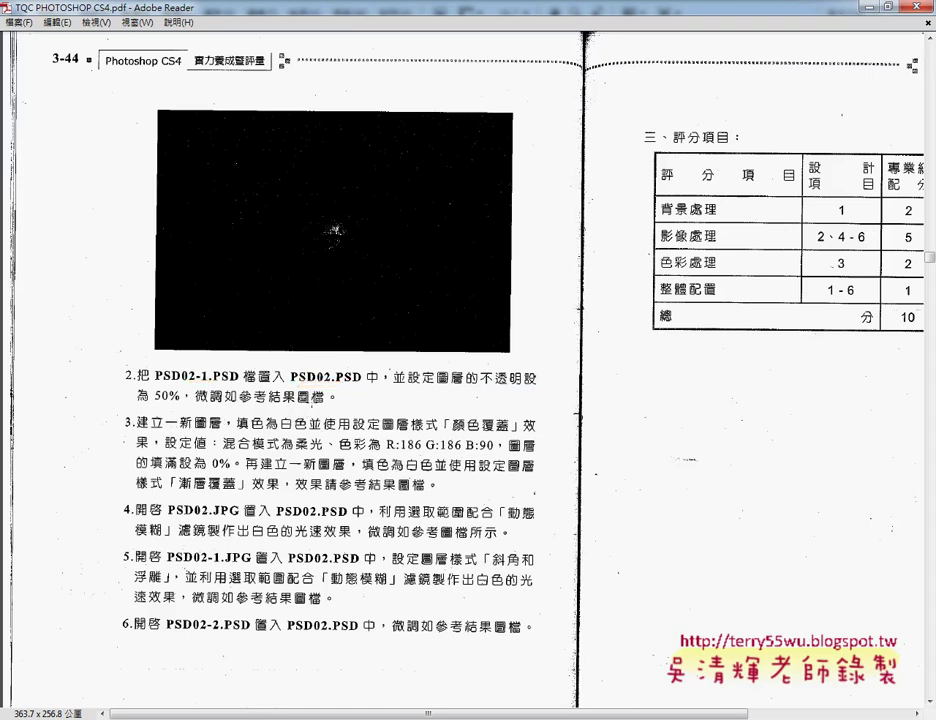
click(858, 6)
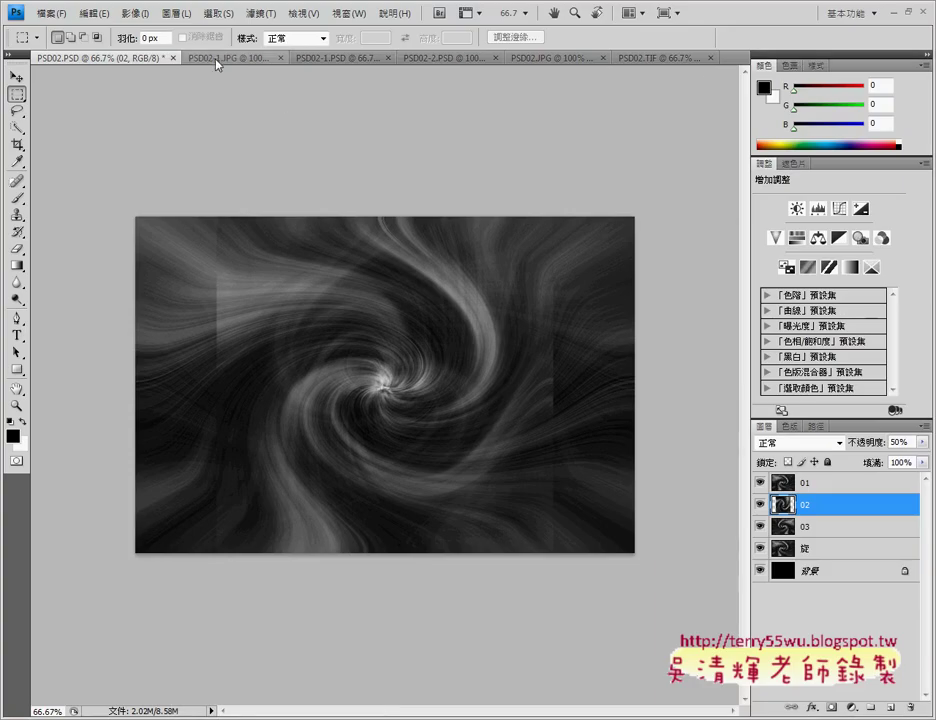
Step: Reorder the open documents so PSD02-1.PSD follows PSD02.PSD, and set its 圖層 1 opacity to 50%
click(220, 58)
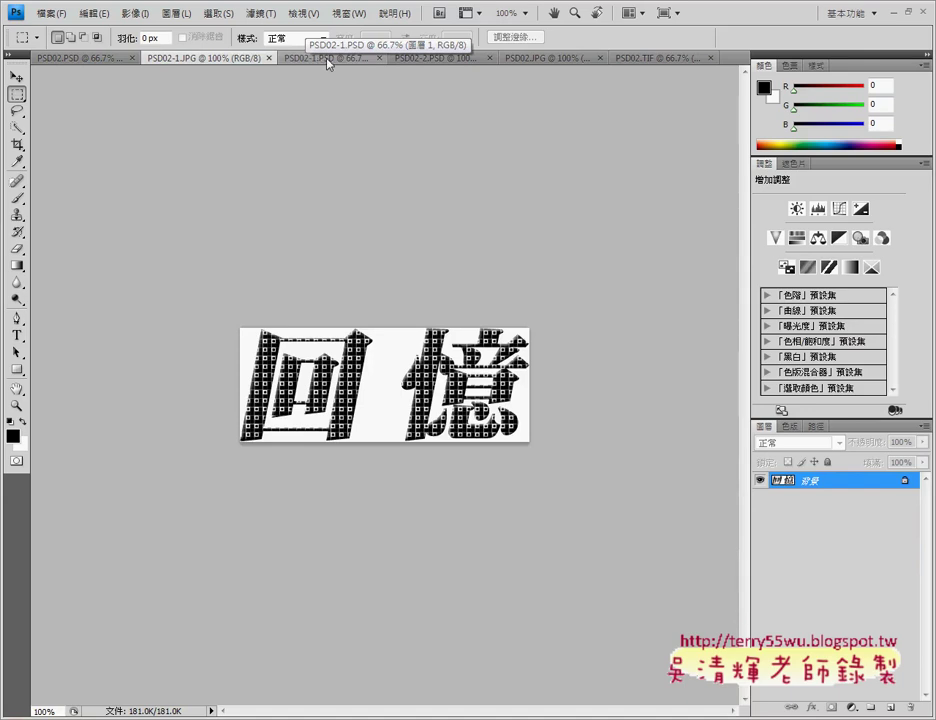
drag(328, 60, 228, 61)
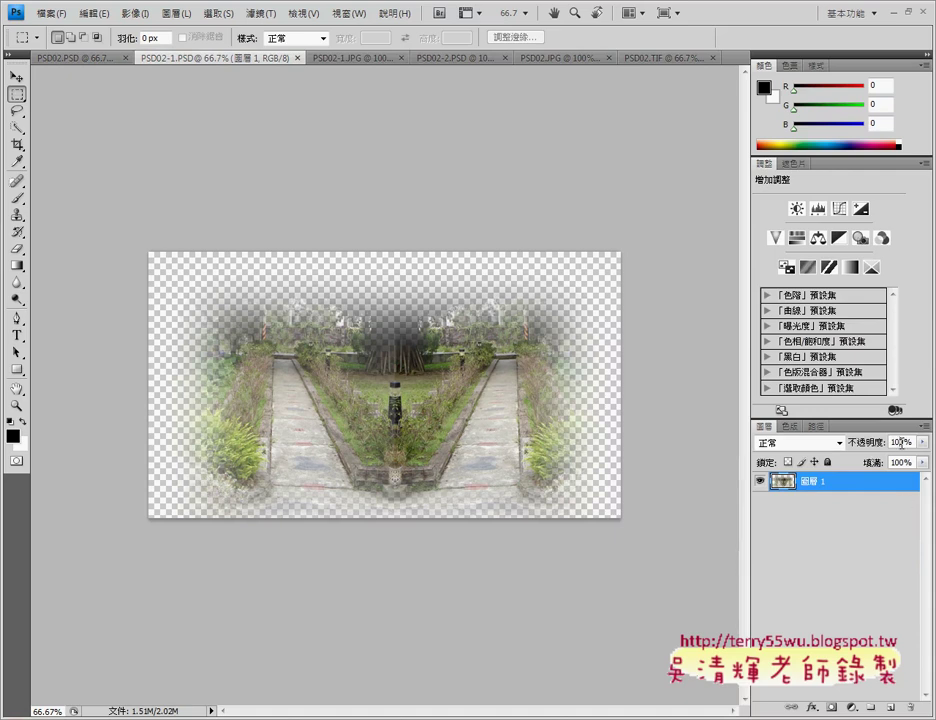
drag(901, 442, 889, 442)
text(50)
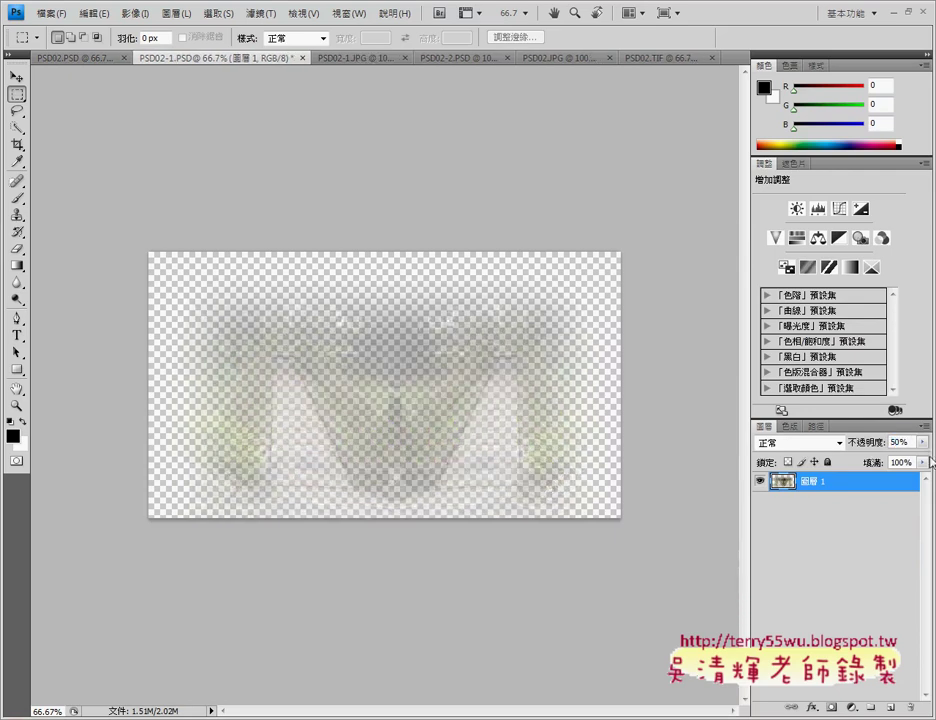
Step: Duplicate 圖層 1 from PSD02-1.PSD into PSD02.PSD under the same name and switch to PSD02.PSD
right_click(836, 488)
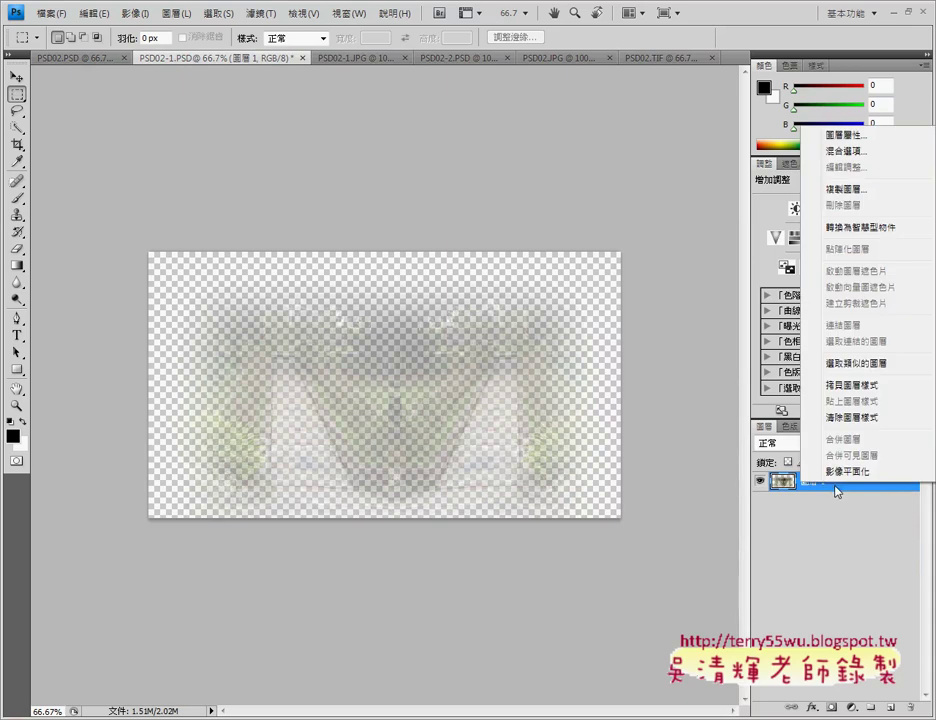
click(848, 188)
click(418, 287)
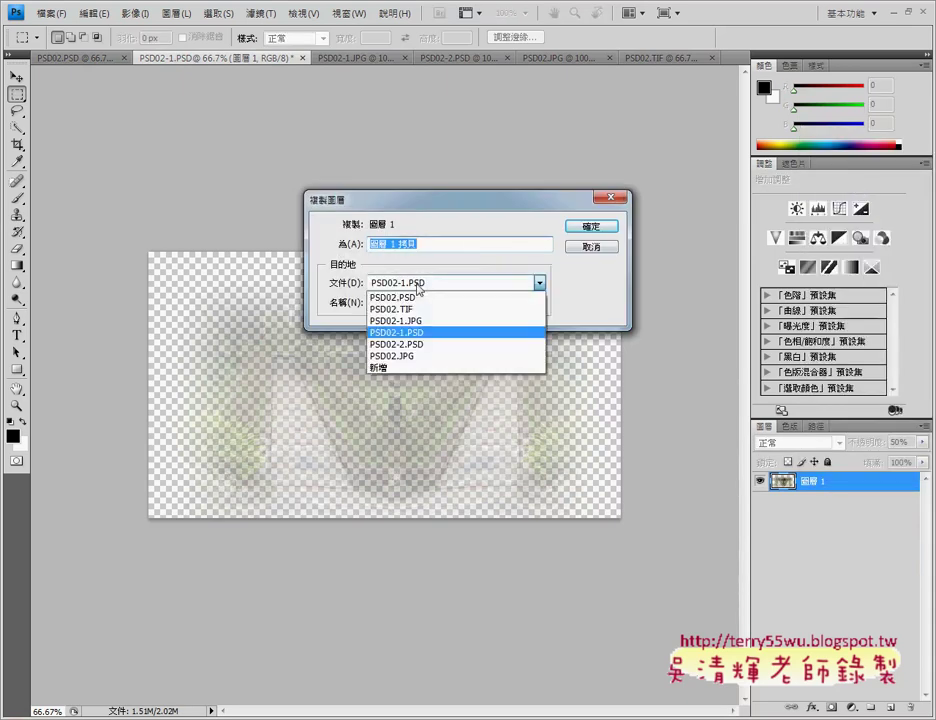
click(393, 298)
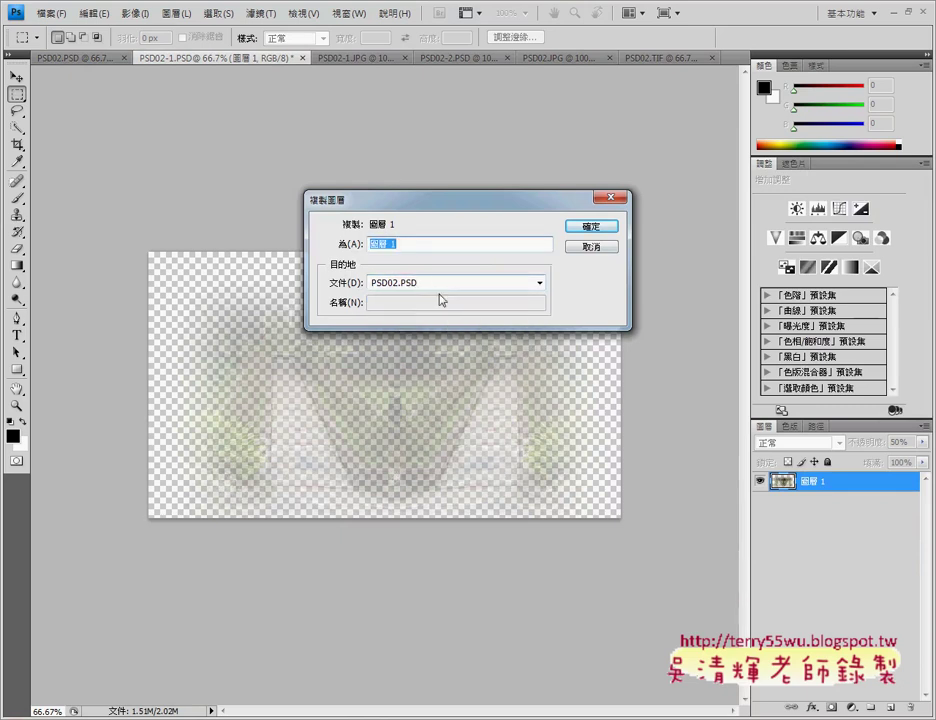
click(583, 226)
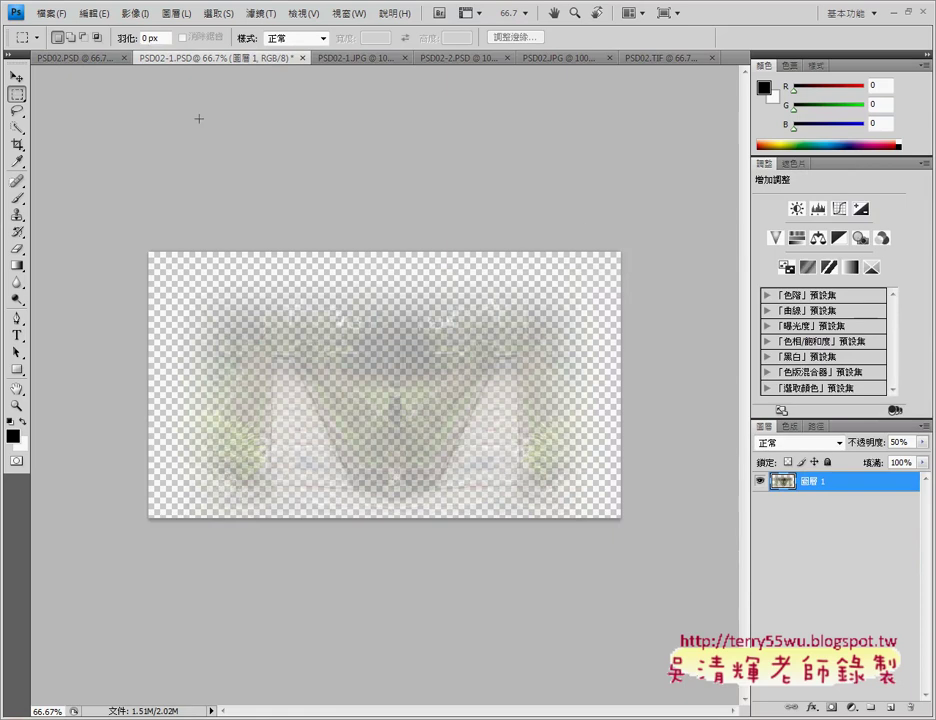
click(74, 60)
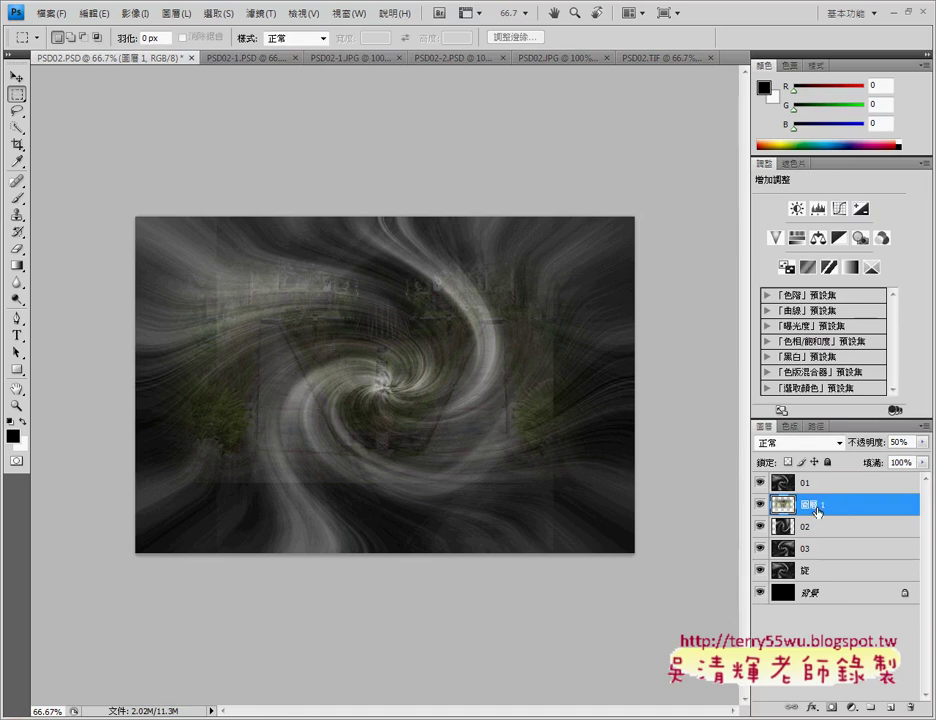
Step: Compare the composition with PSD02.TIF and move 圖層 1 above layer 01 in the PSD02.PSD layer stack
click(662, 60)
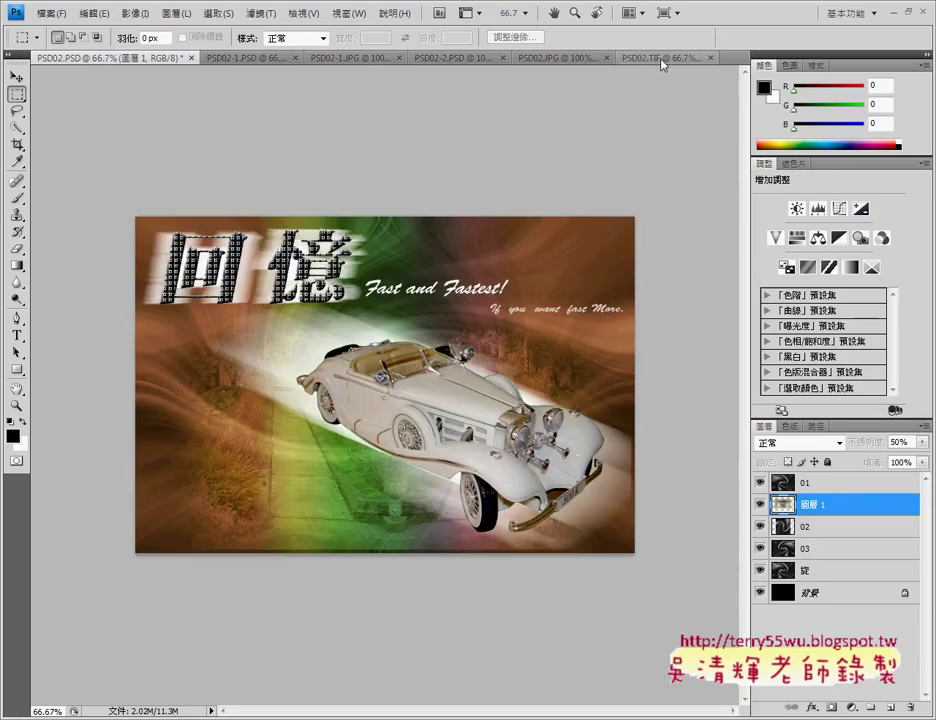
click(60, 58)
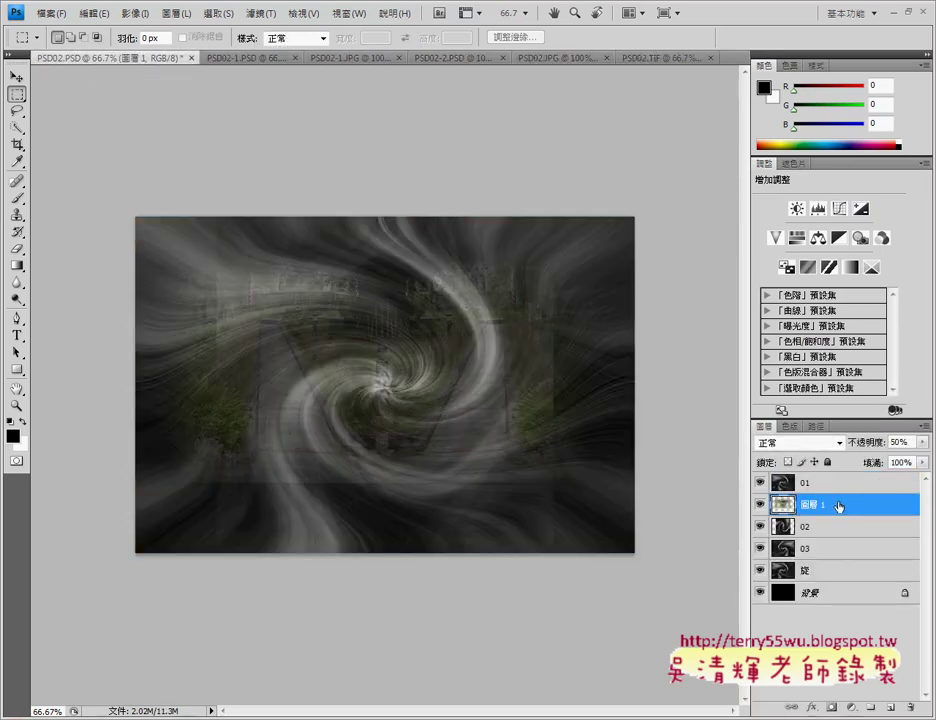
drag(836, 503, 836, 482)
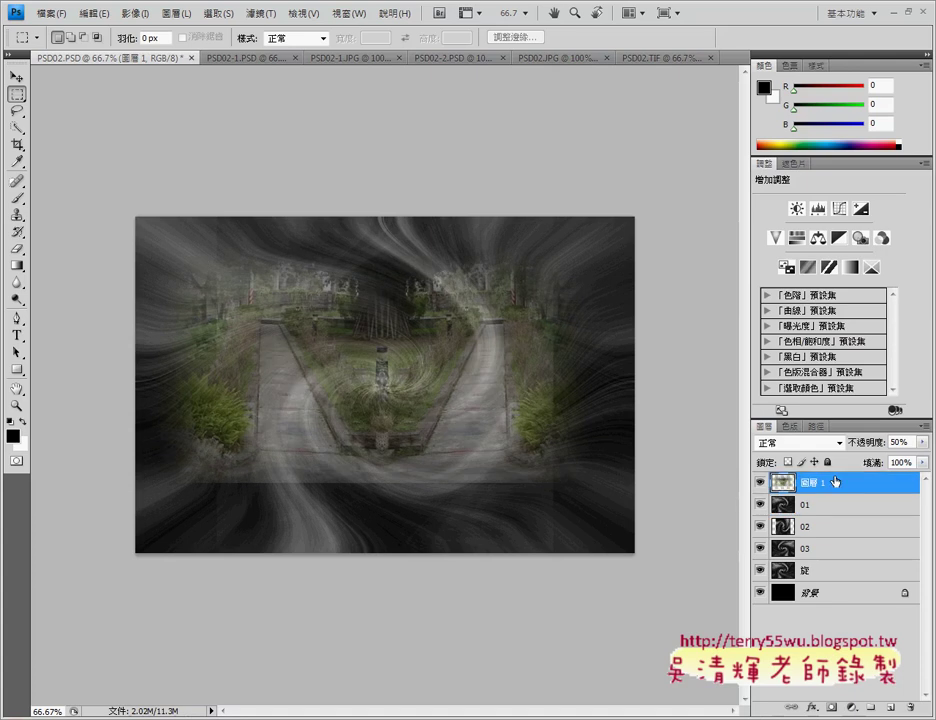